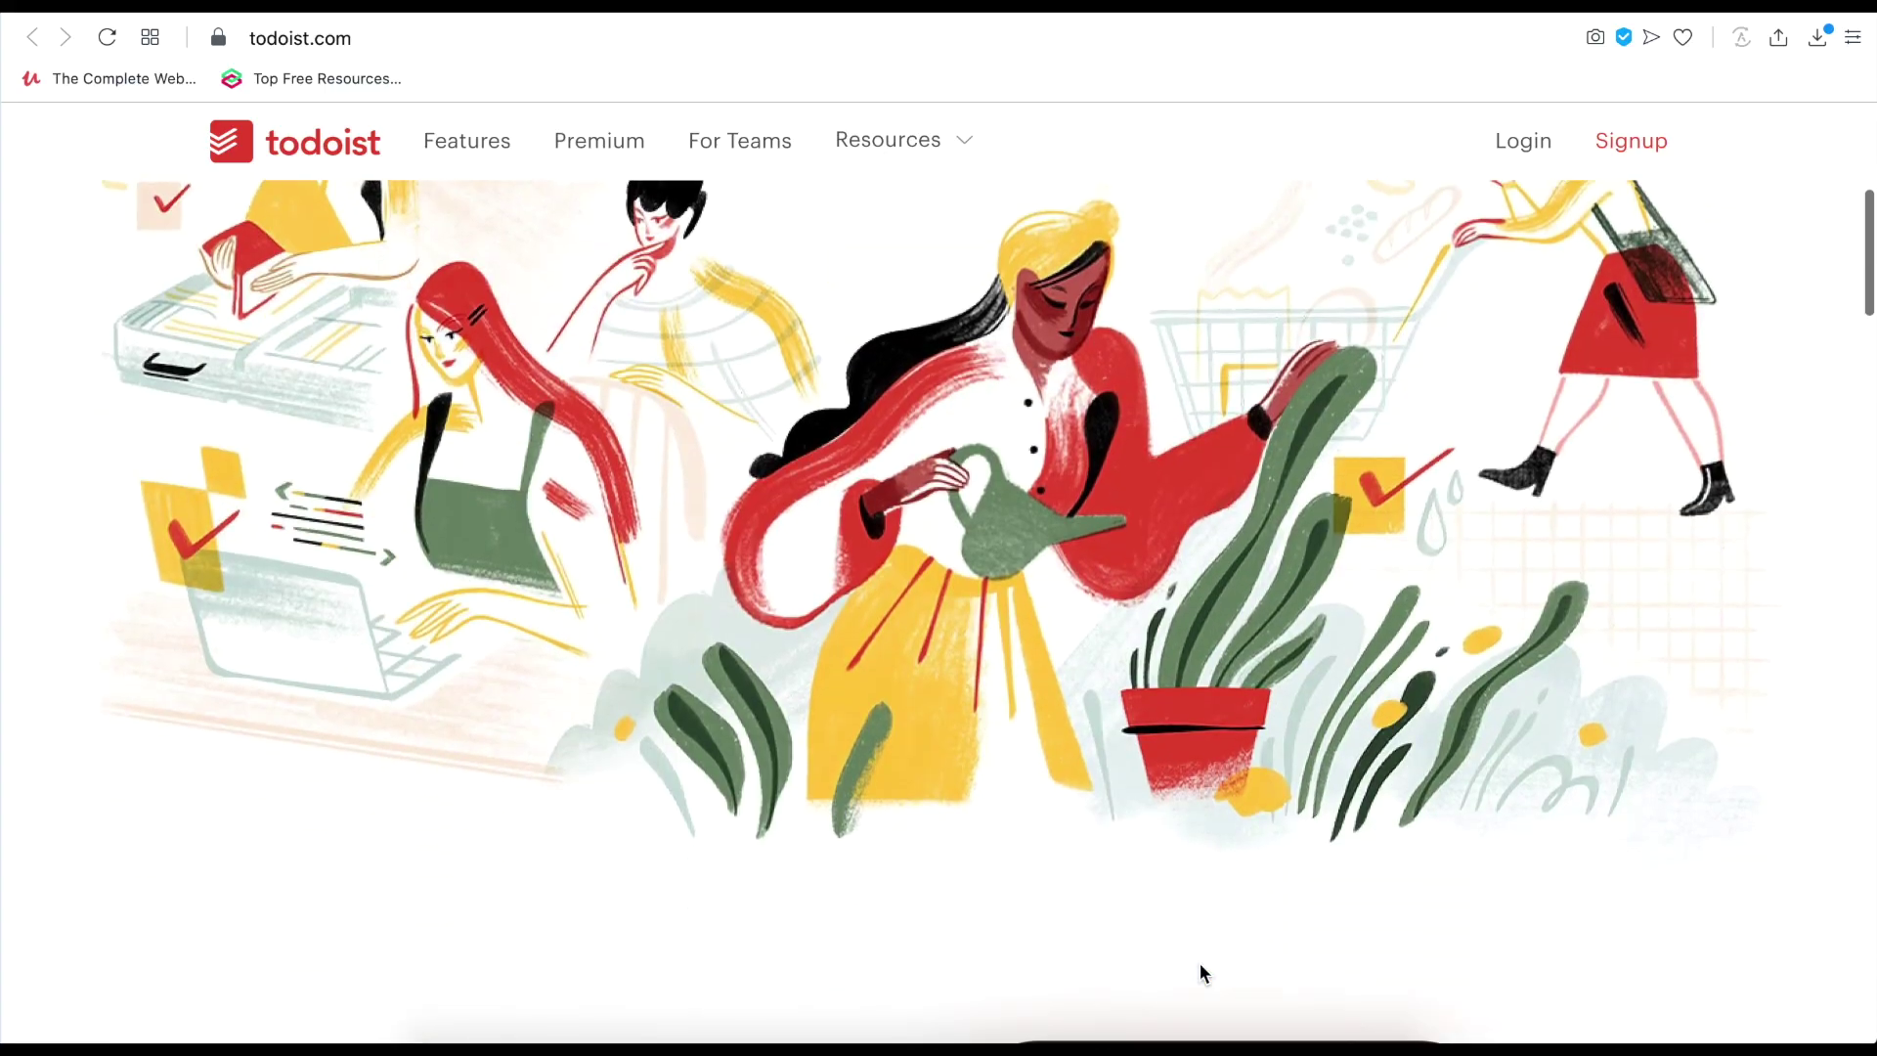
scroll(1200, 963, "down", 4)
scroll(1200, 964, "down", 4)
scroll(1200, 963, "down", 3)
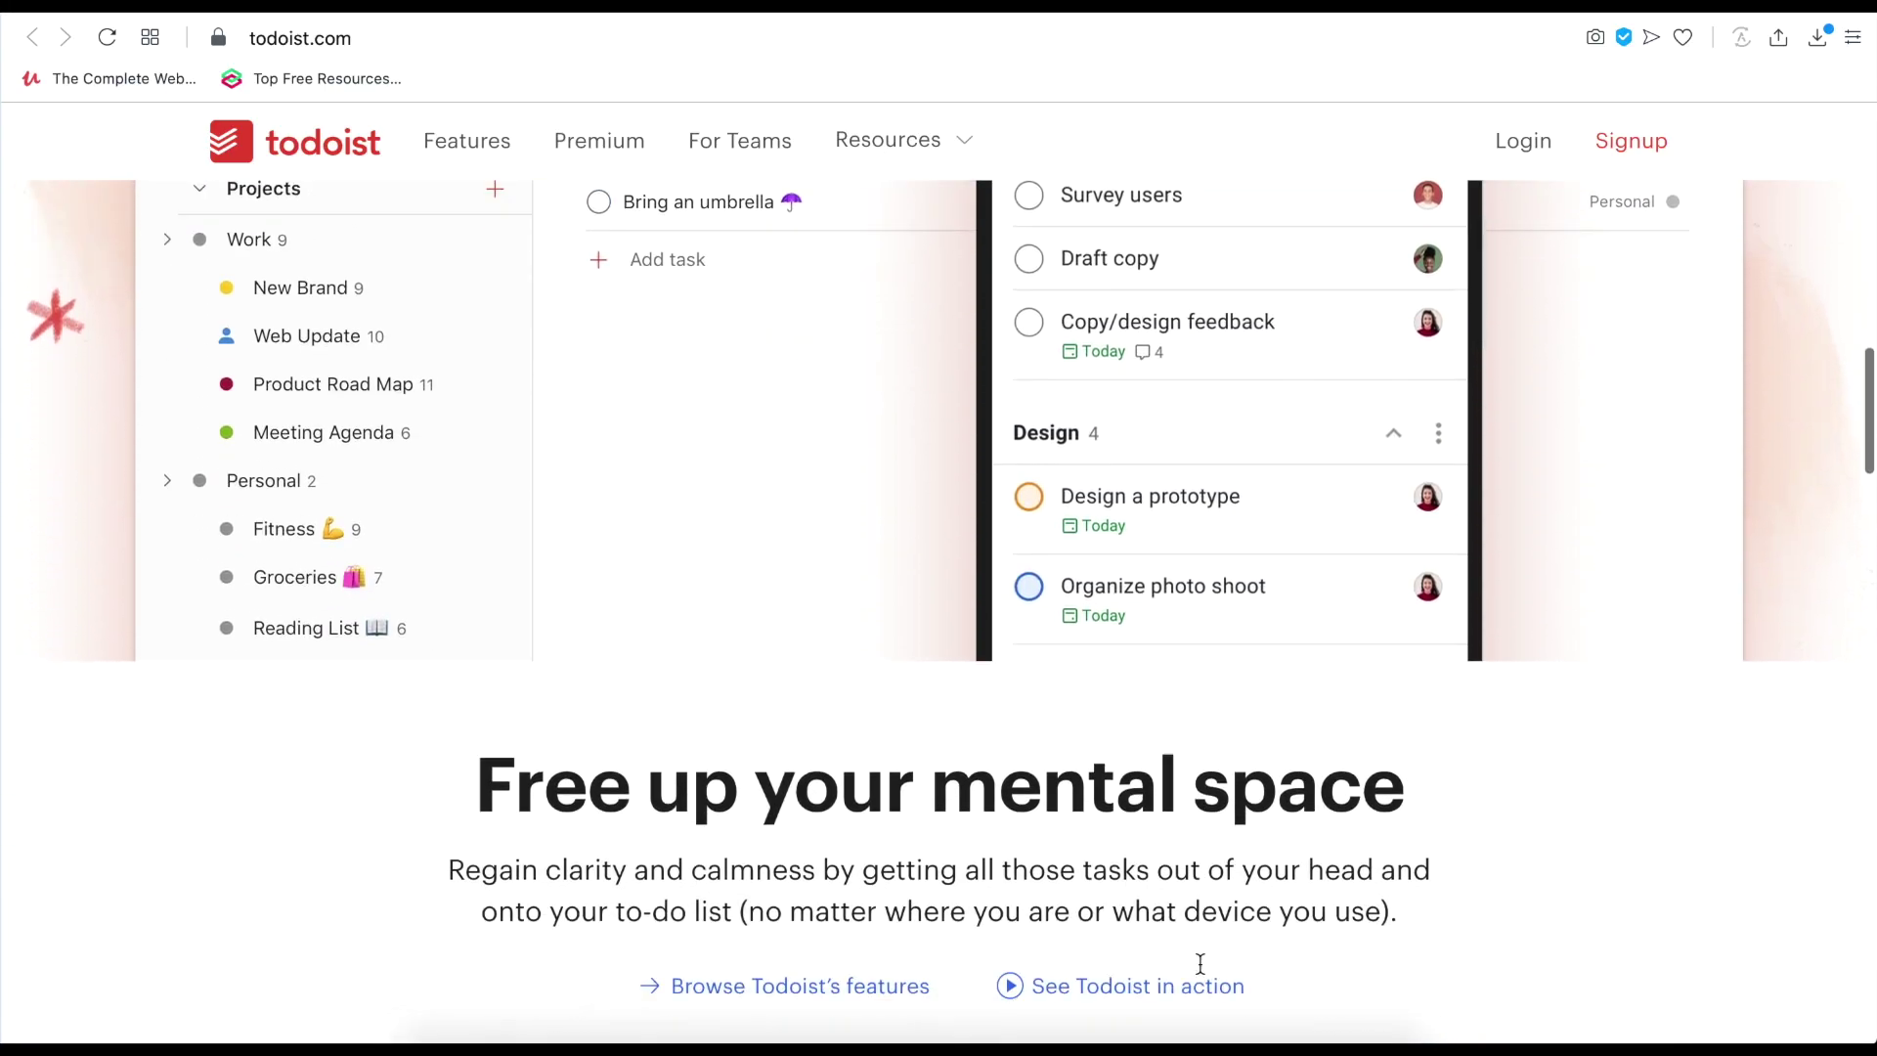
scroll(1201, 964, "down", 3)
scroll(1200, 964, "down", 2)
scroll(1200, 964, "down", 2)
scroll(1199, 964, "down", 2)
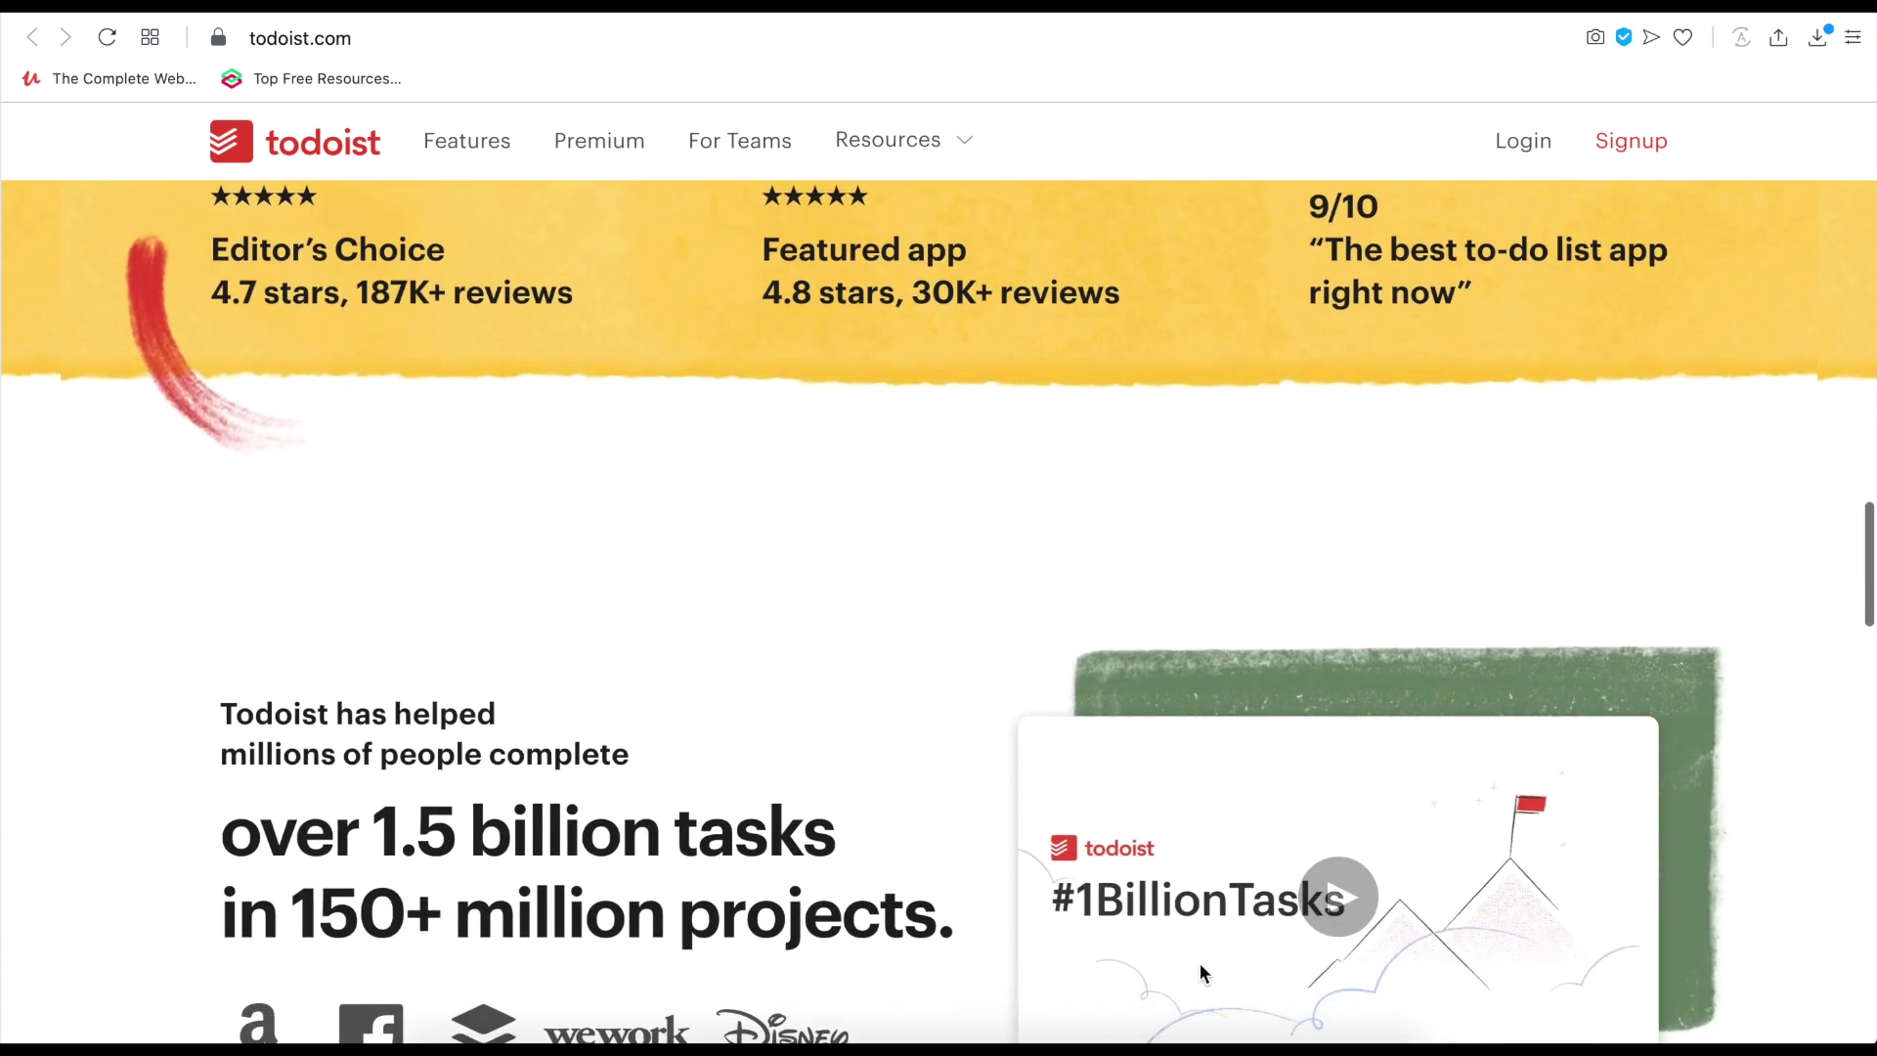
scroll(1201, 972, "down", 1)
scroll(1201, 971, "down", 2)
scroll(1201, 972, "down", 1)
scroll(1199, 972, "down", 2)
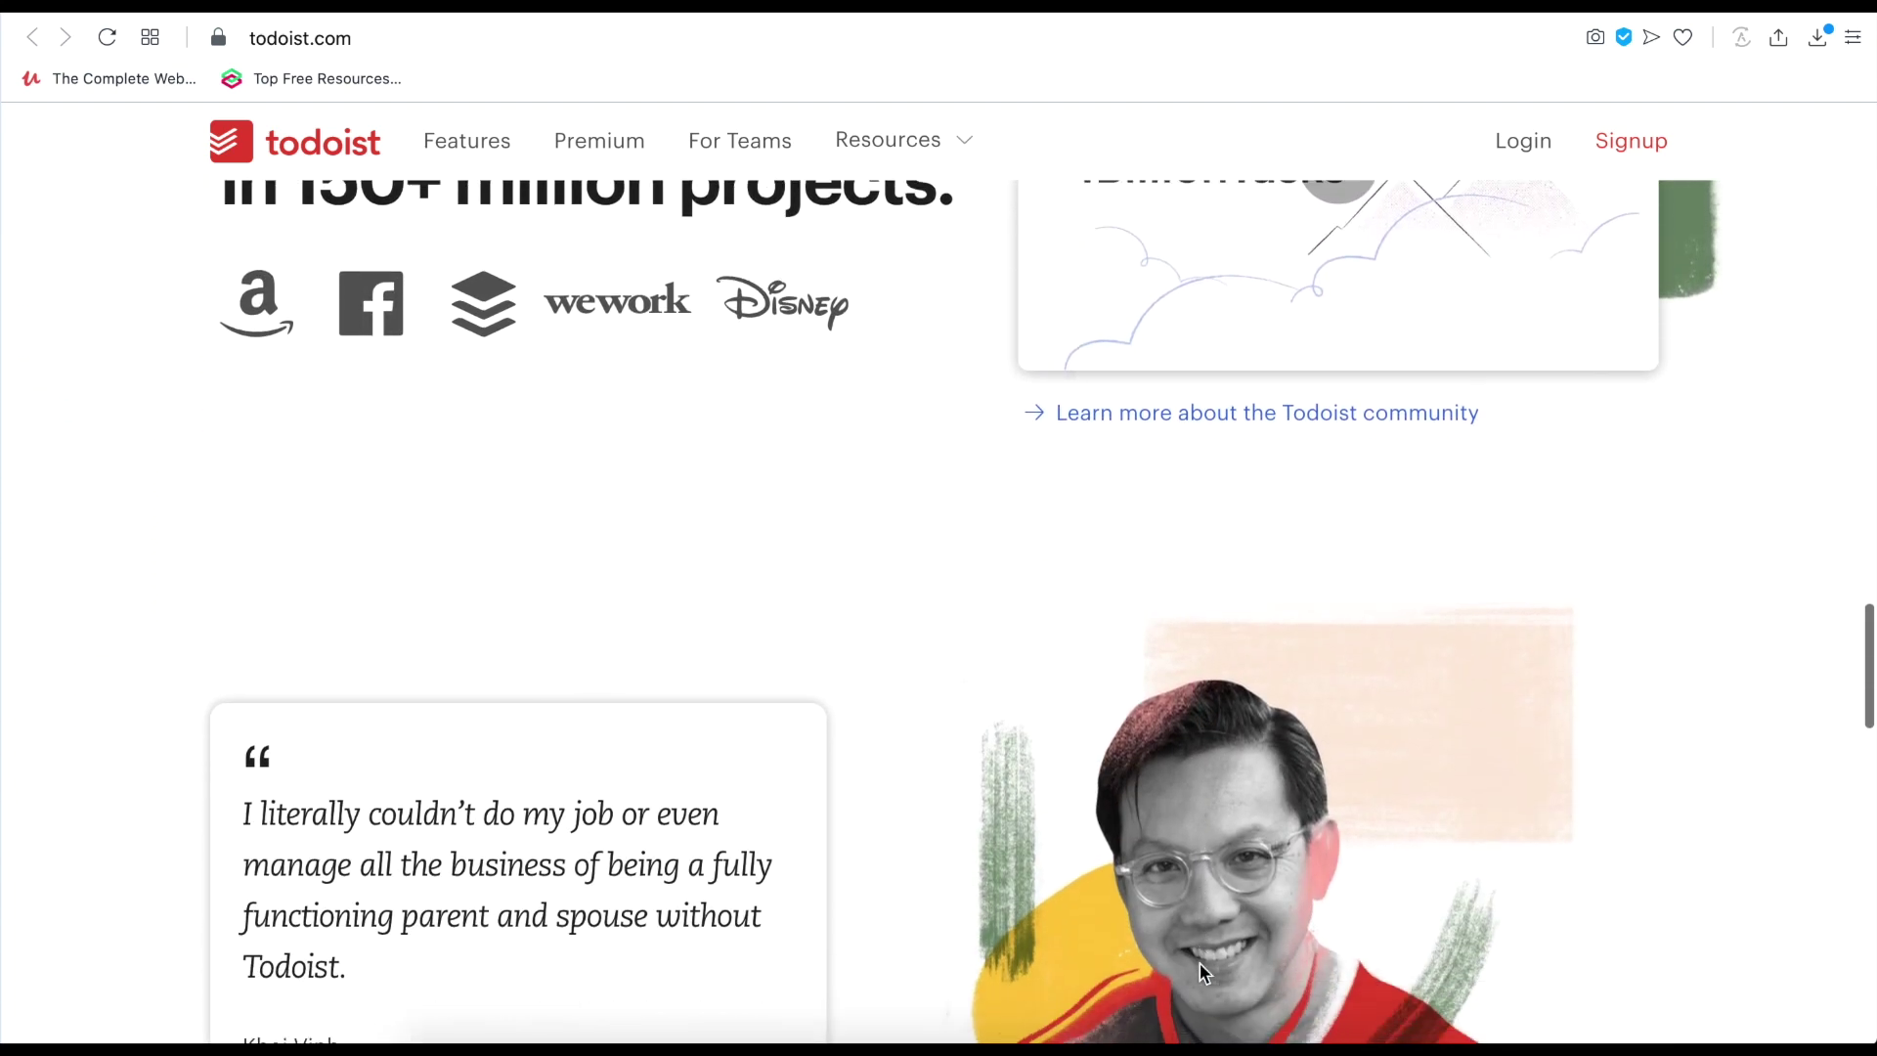
scroll(1200, 972, "down", 1)
scroll(1200, 971, "down", 1)
scroll(1200, 971, "down", 1)
scroll(1199, 971, "down", 1)
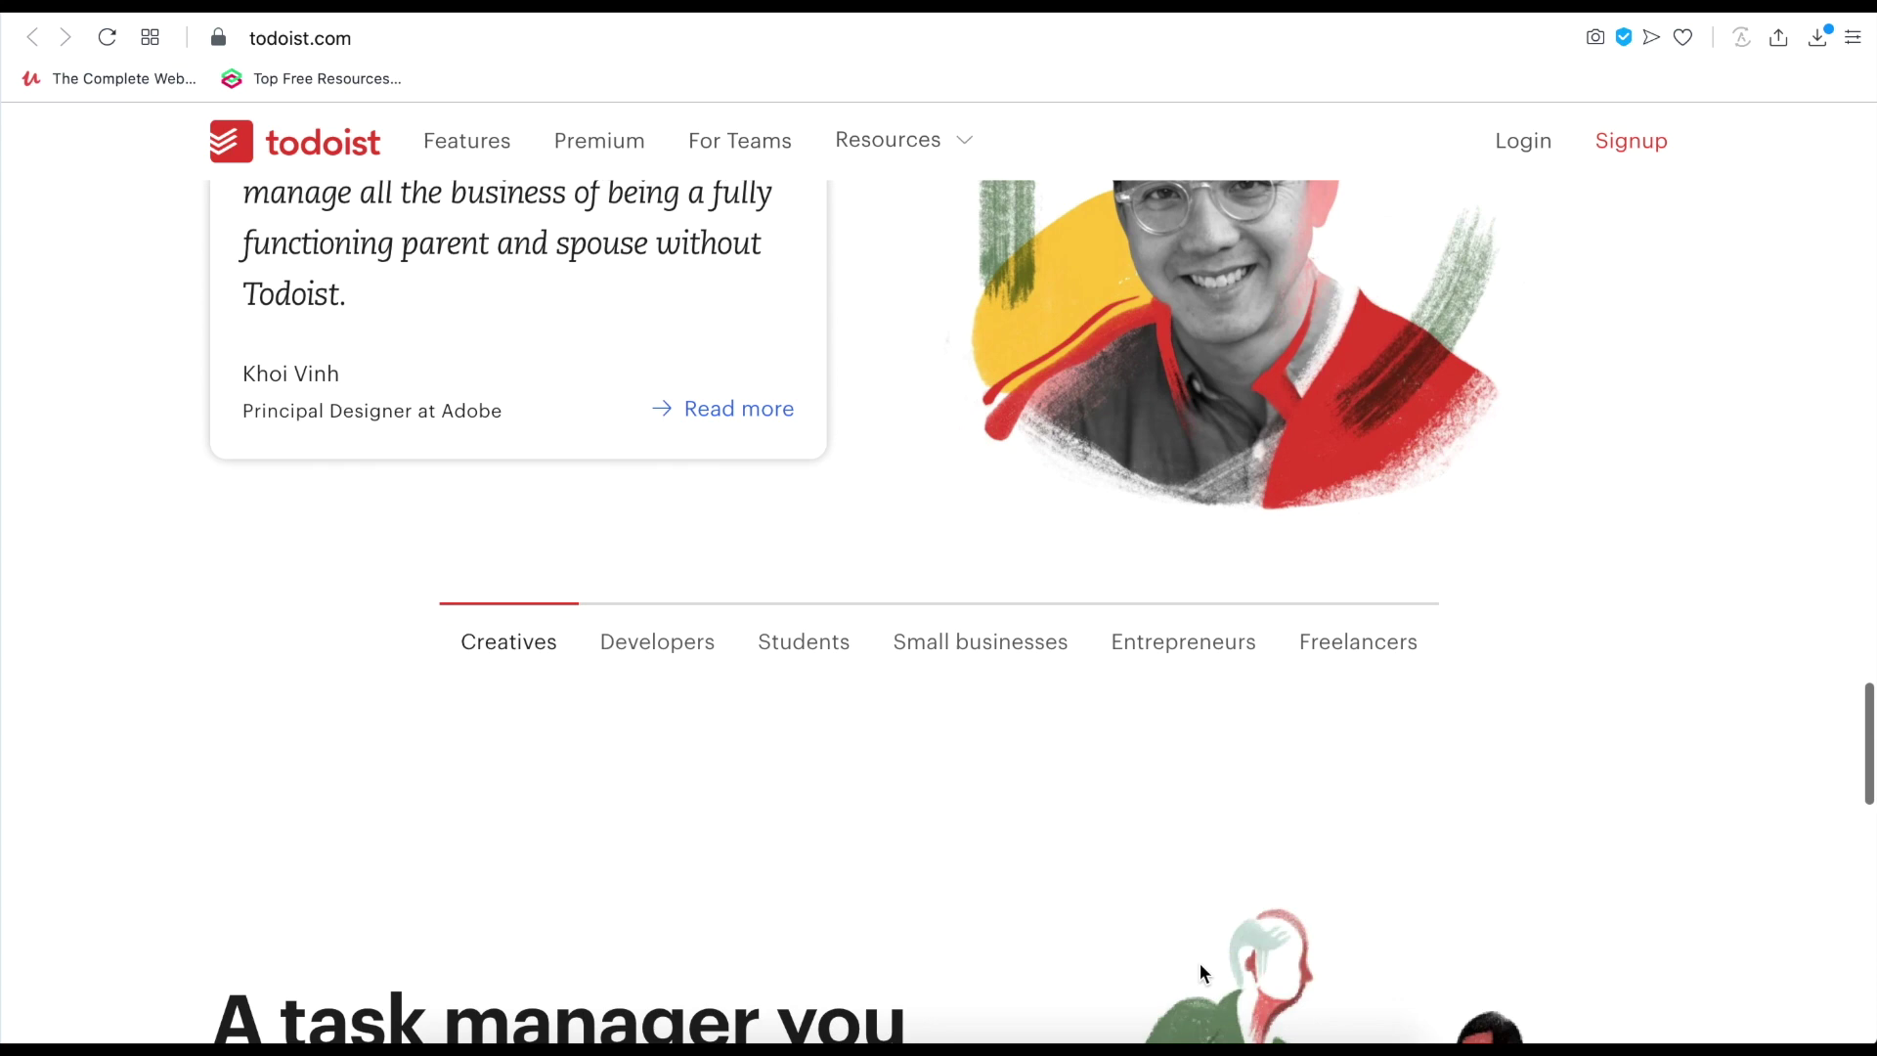
scroll(1201, 972, "down", 1)
scroll(1199, 971, "down", 1)
scroll(1201, 972, "down", 1)
scroll(1201, 971, "down", 2)
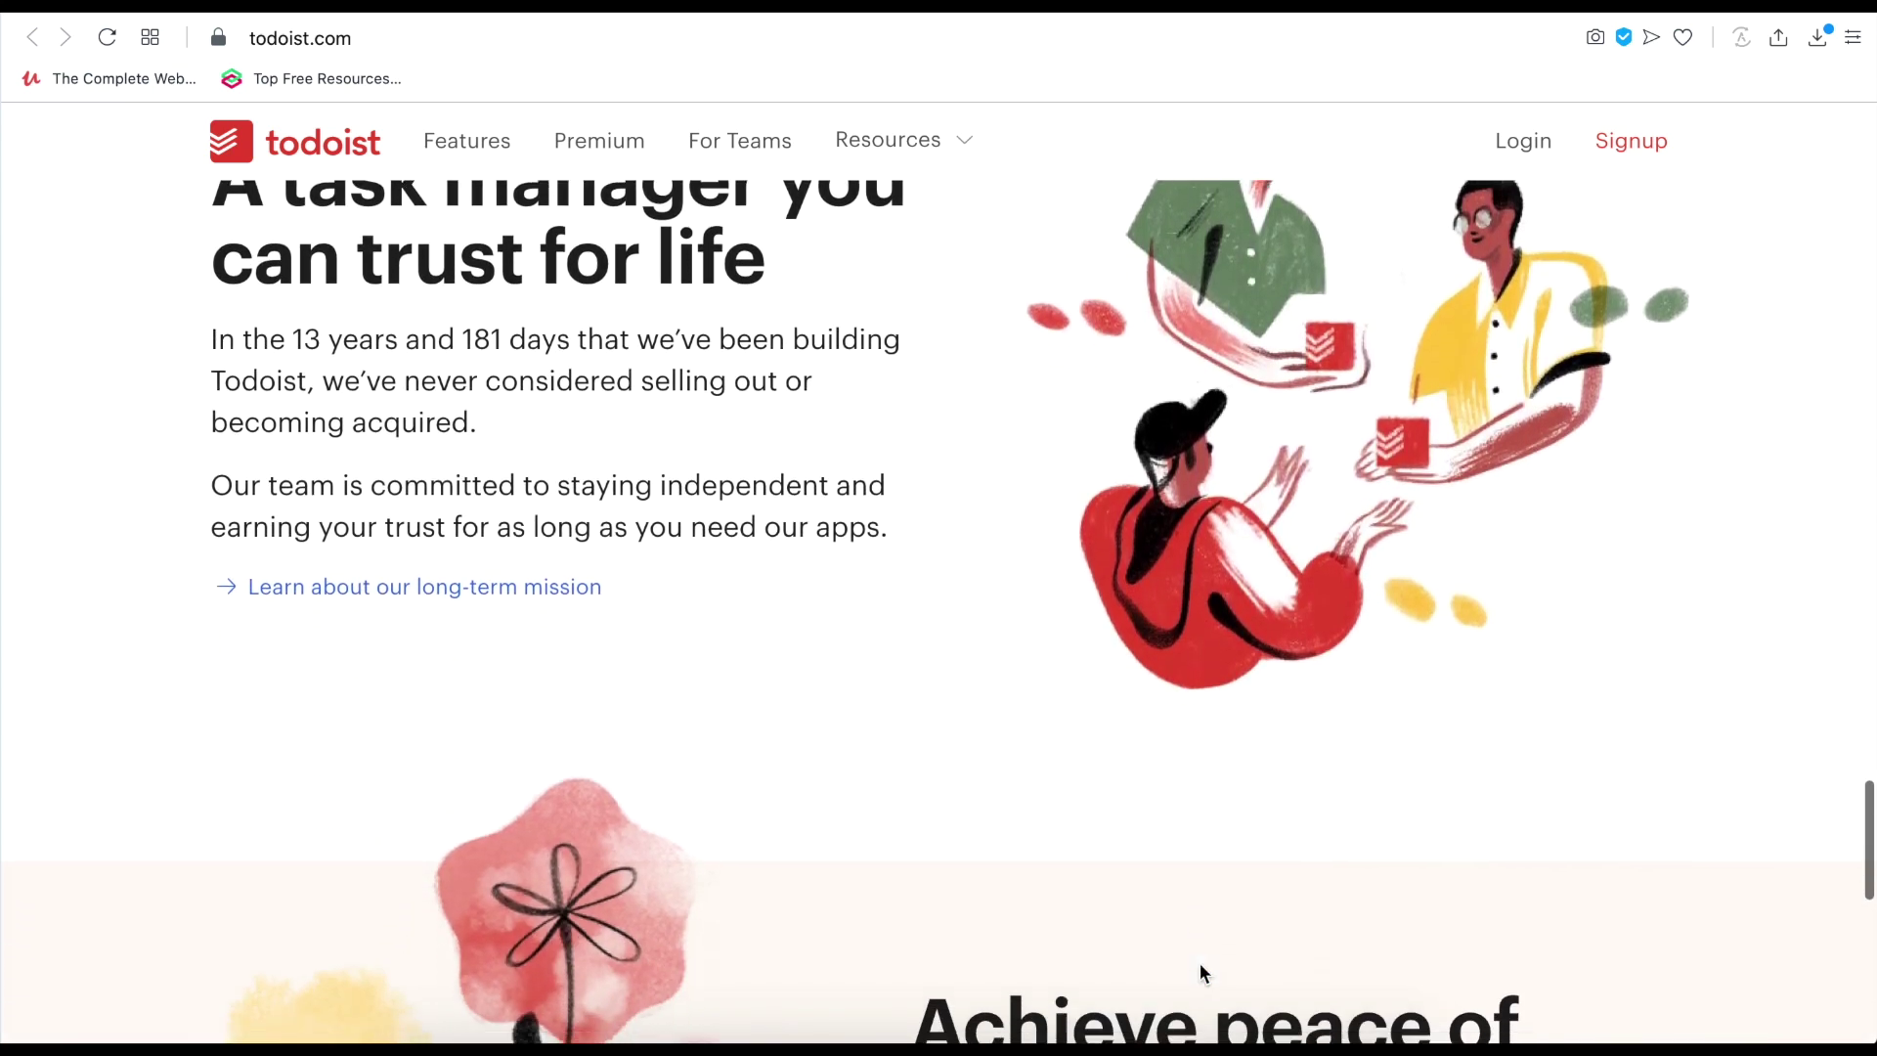
scroll(1200, 972, "down", 1)
scroll(1200, 971, "down", 1)
scroll(1200, 972, "down", 1)
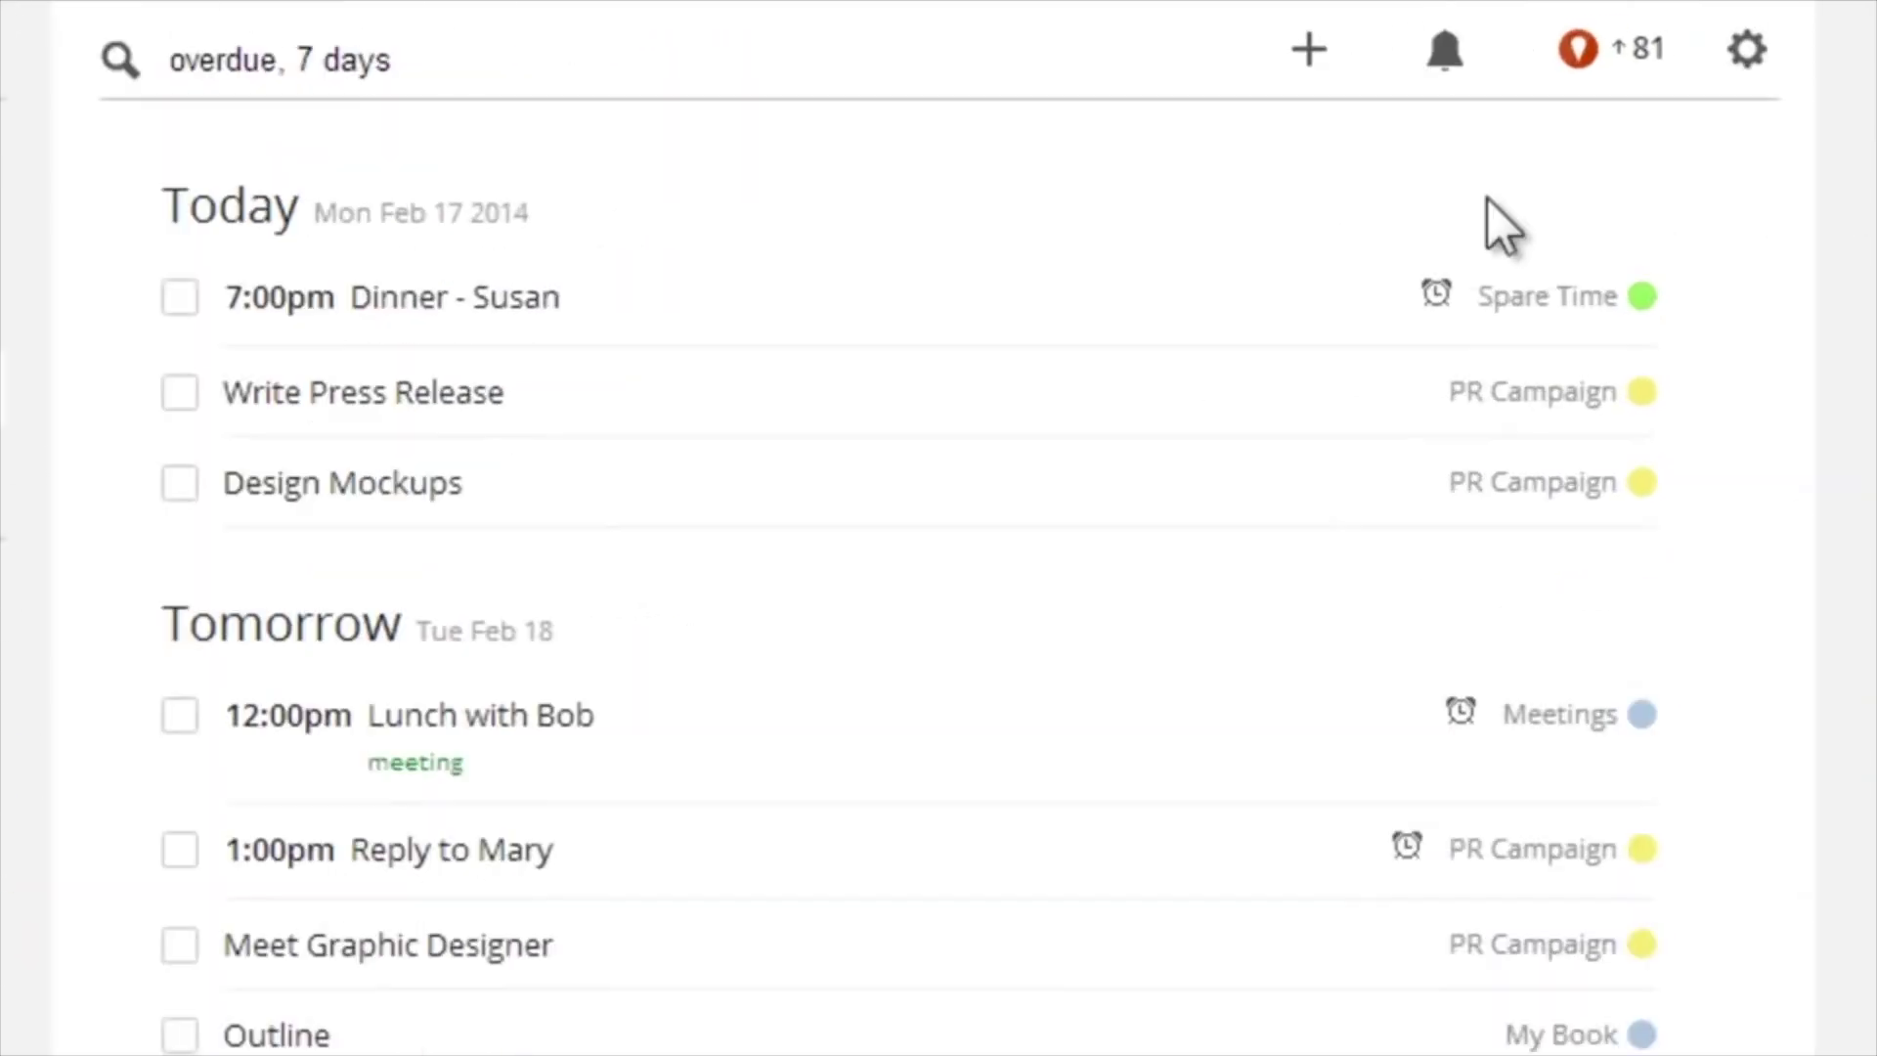
Step: Add Write Press Release, check off Clean off my desk, and file tasks into PR Campaign and Someday/Maybe
left_click(1308, 50)
left_click(802, 539)
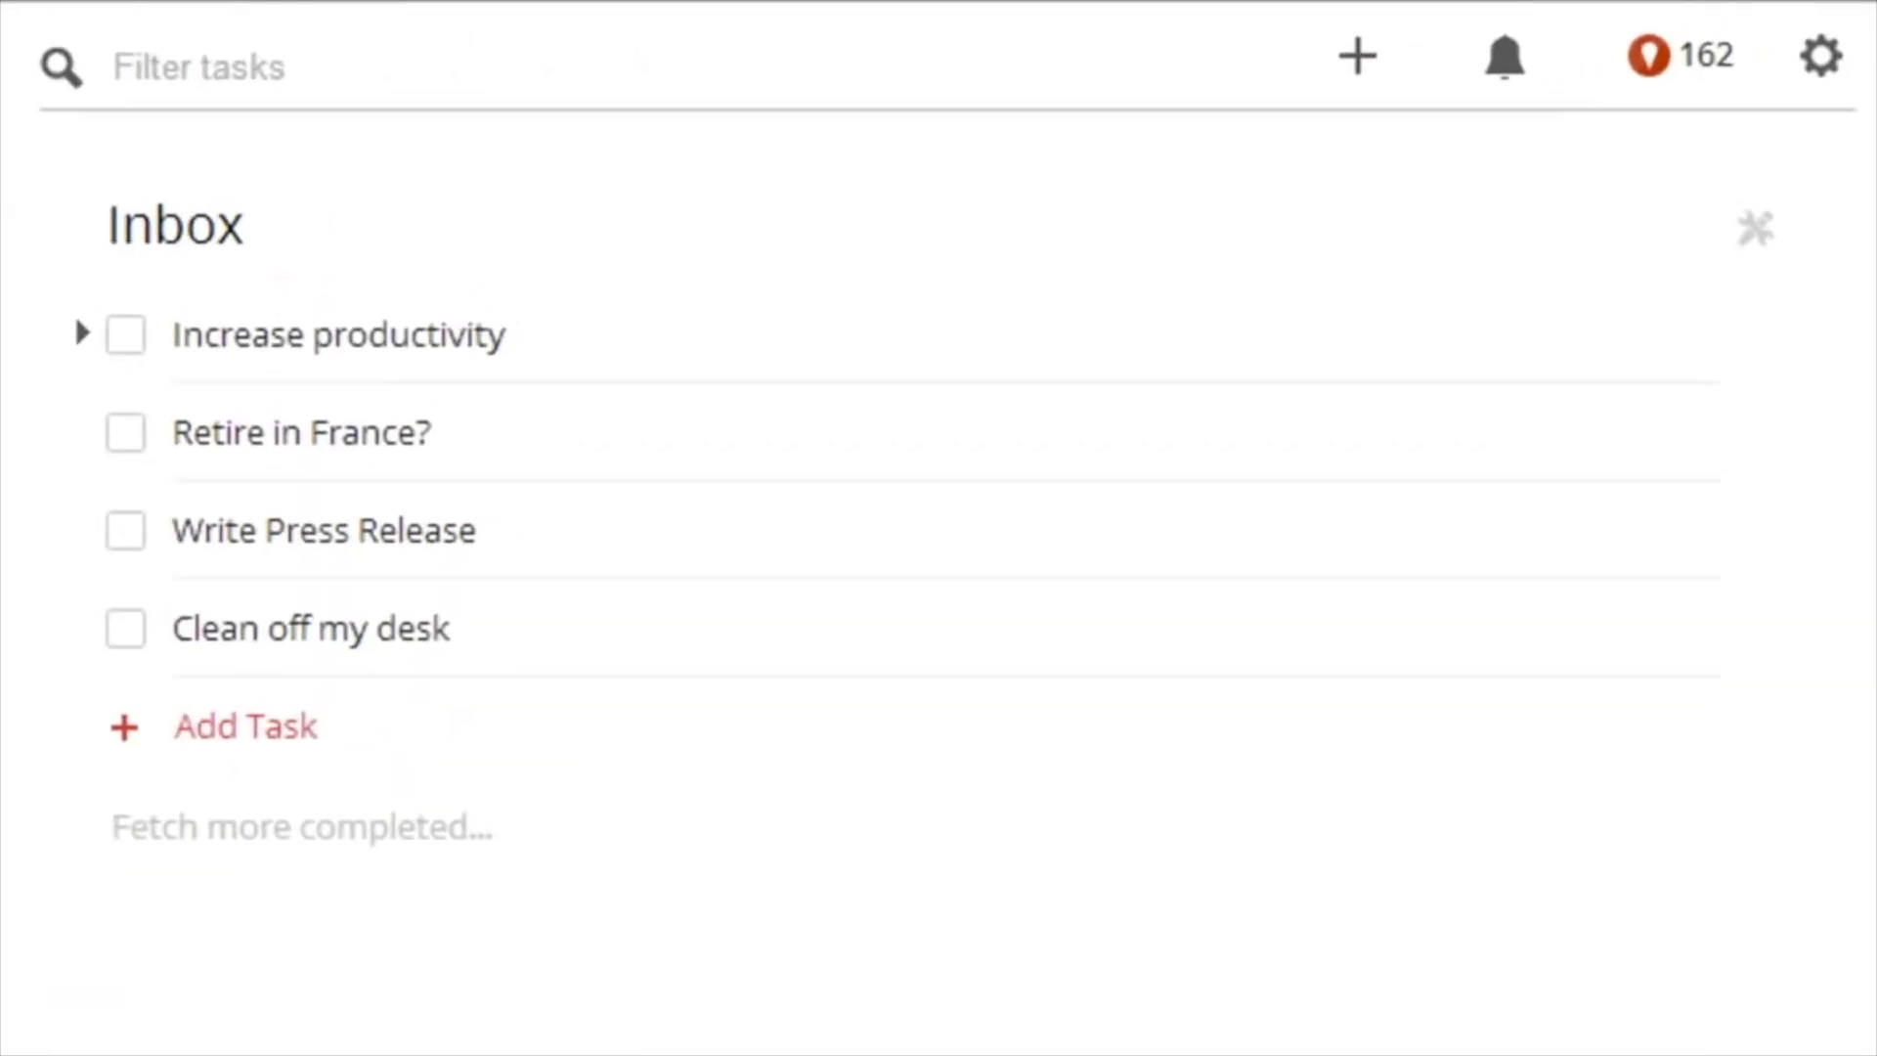
left_click(126, 629)
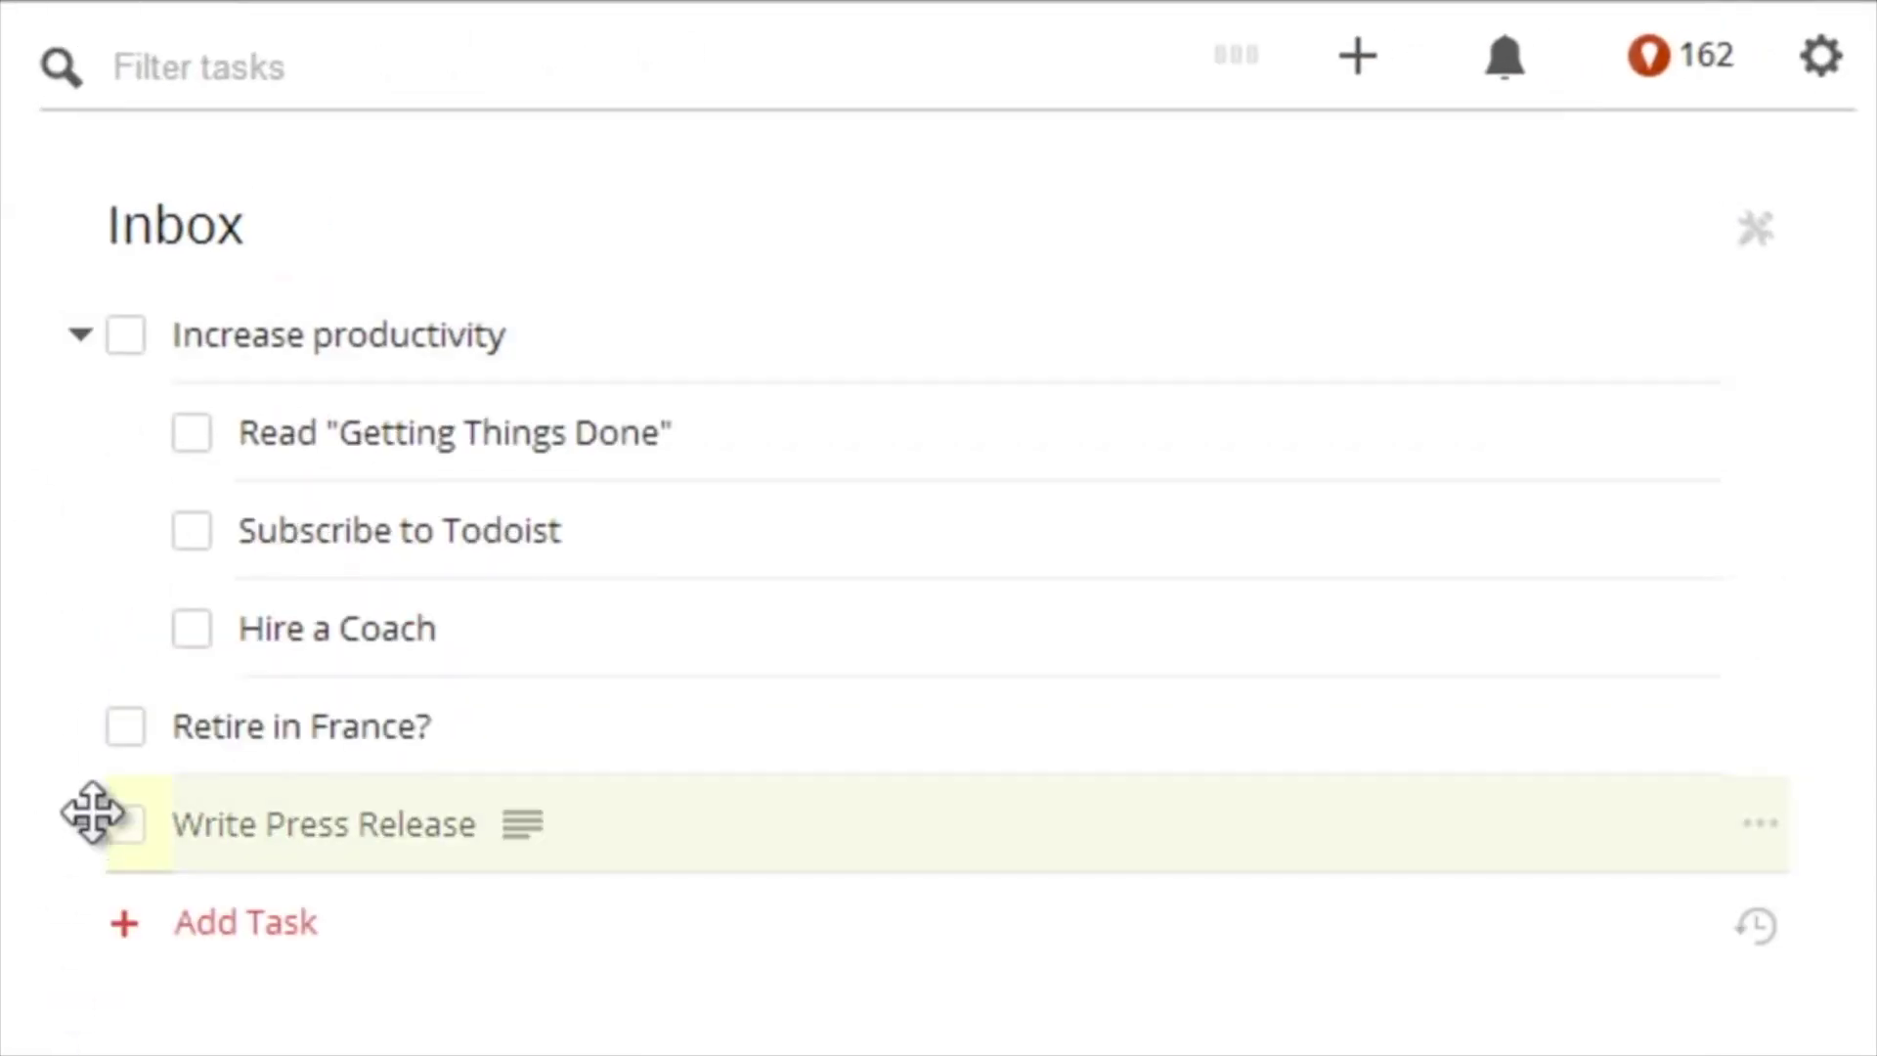
left_click_drag(92, 816, 176, 501)
left_click_drag(567, 536, 356, 828)
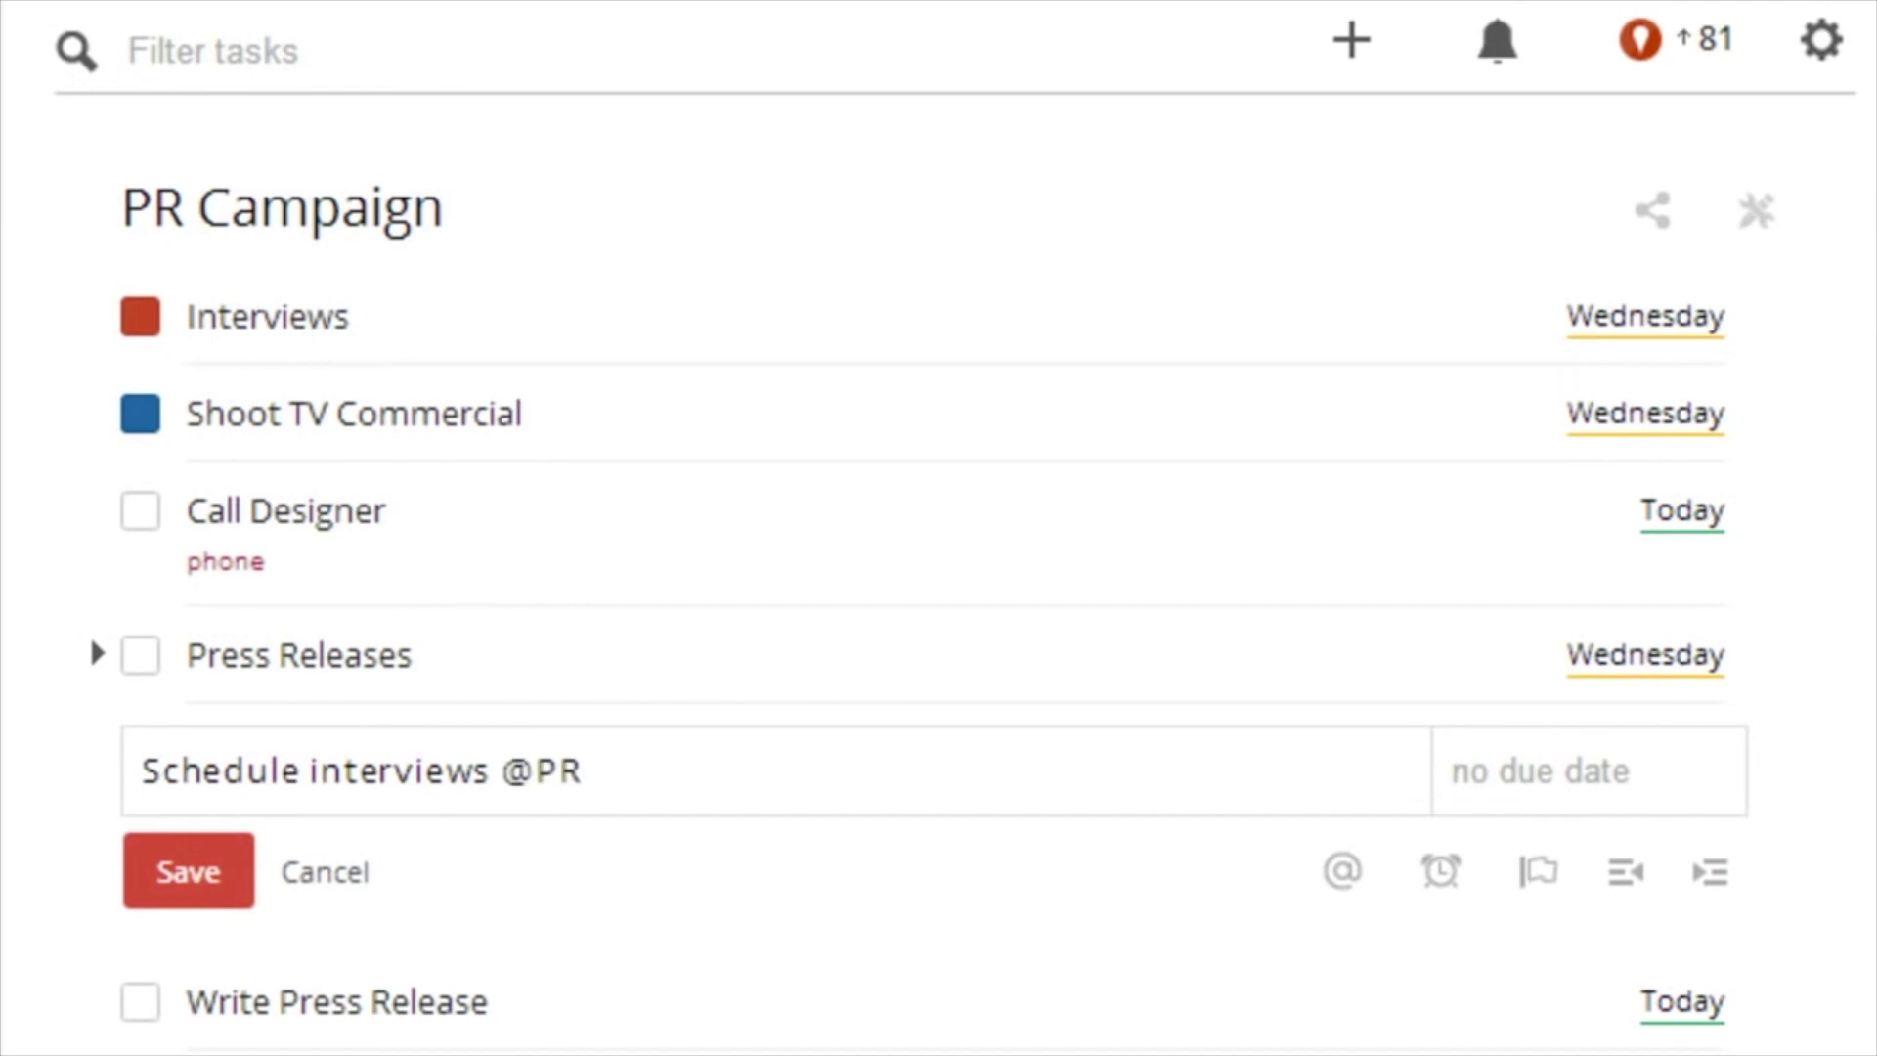
Step: Give the task a Feb 20 due date, priority 1 and a reminder
left_click(1540, 771)
type("today")
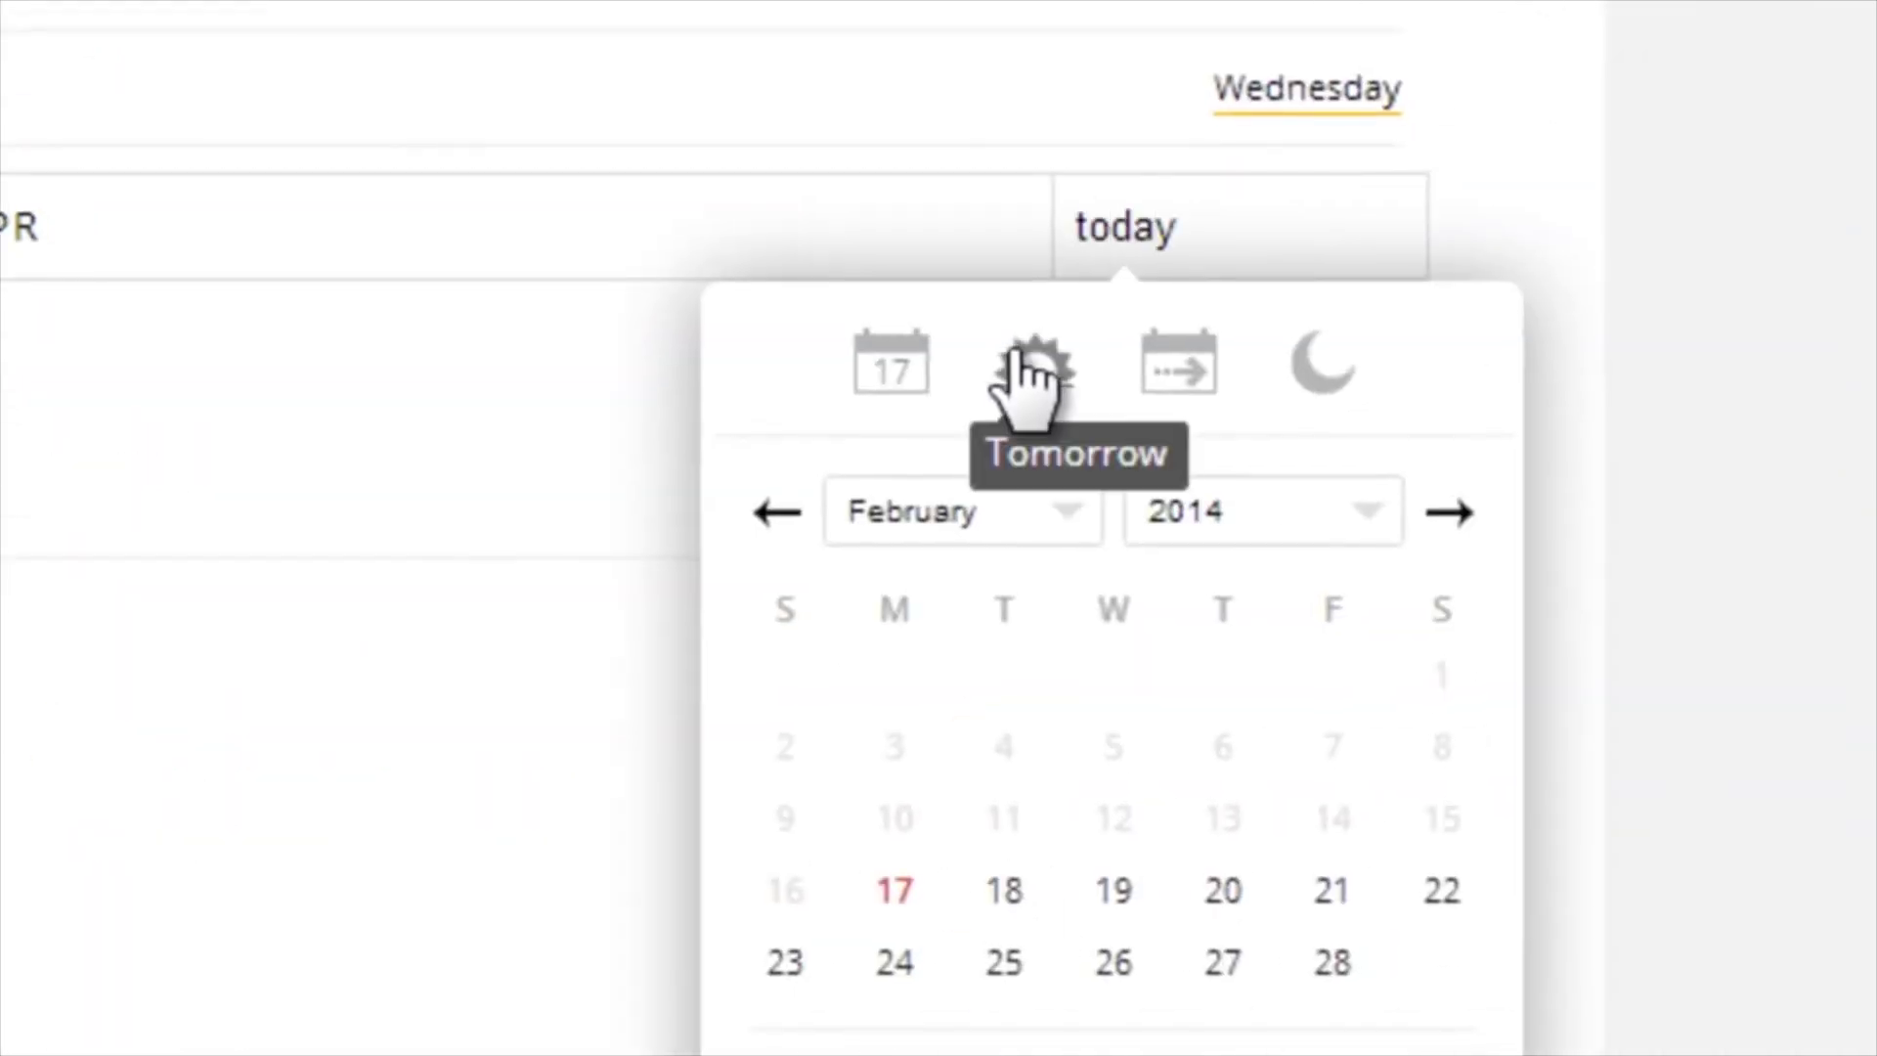
left_click(1223, 930)
left_click(1177, 346)
left_click(1710, 516)
left_click(1063, 347)
type("today @3pm")
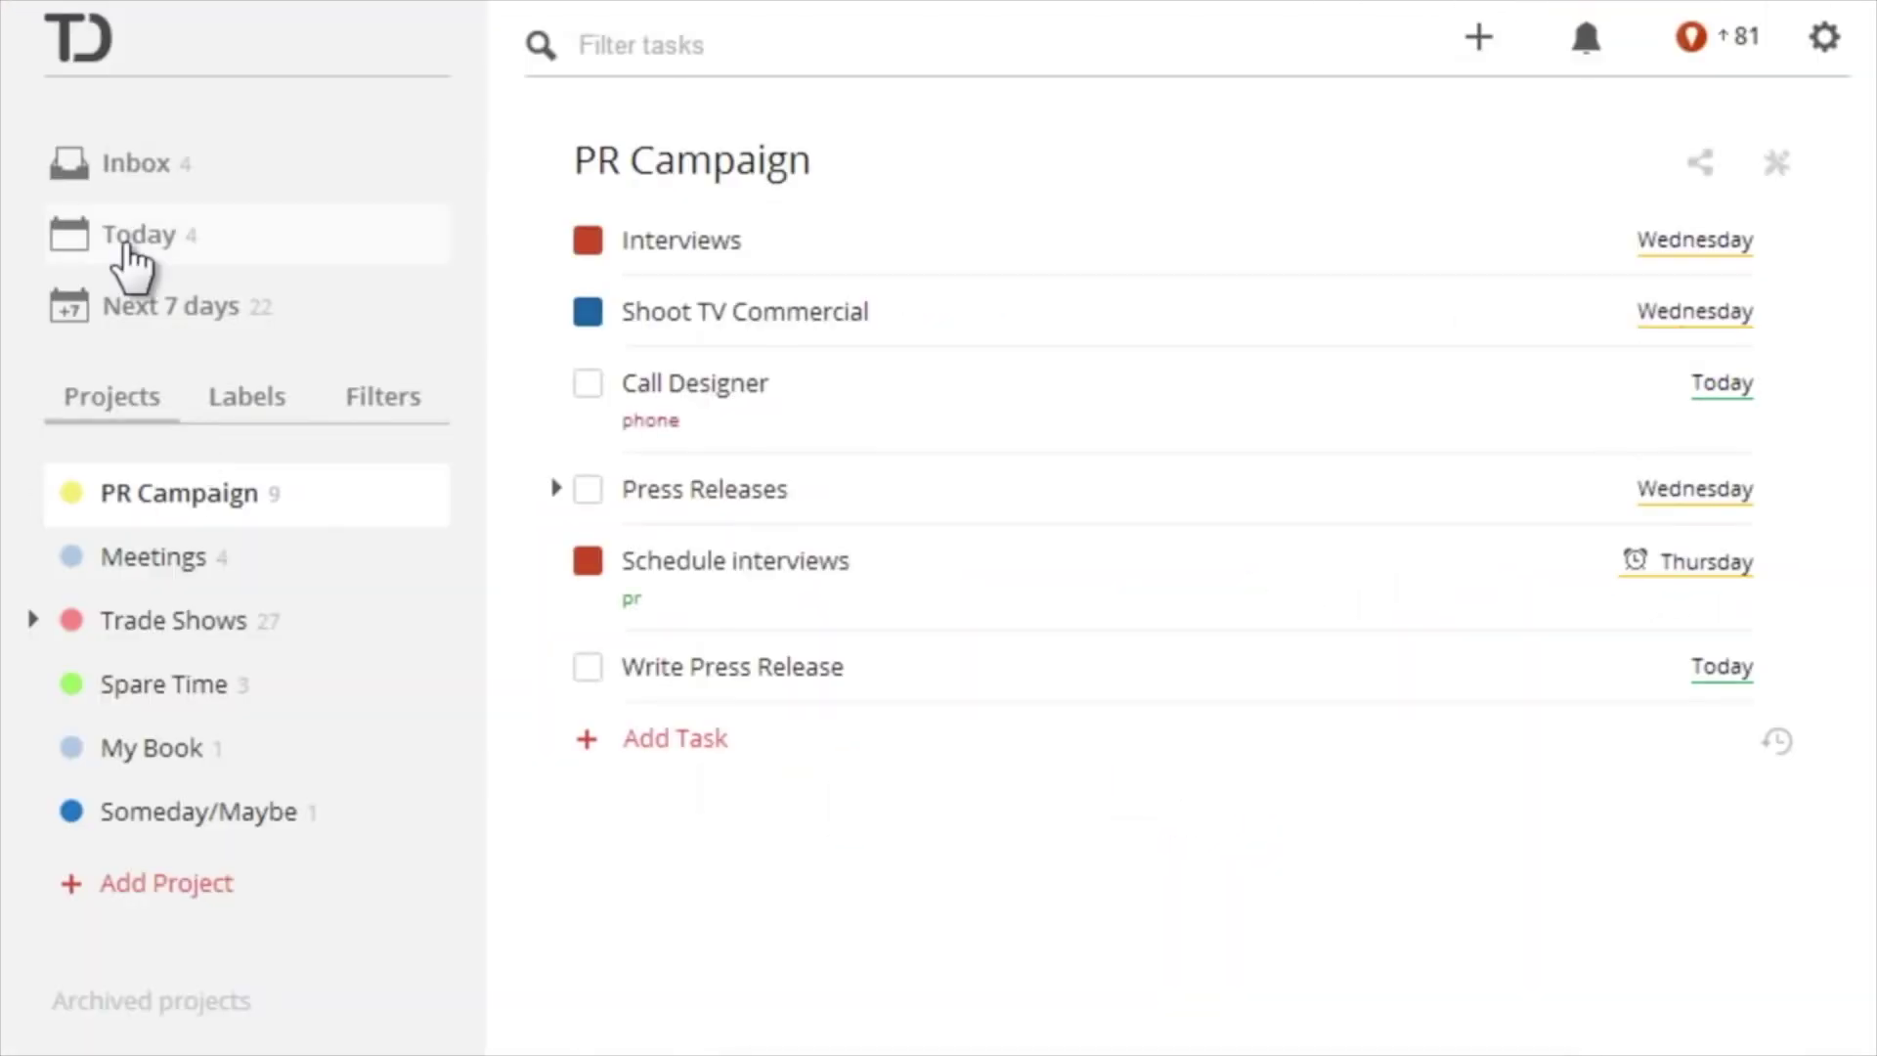
Step: Browse Today, Next 7 days and the phone label, then dismiss the productivity summary
left_click(129, 242)
left_click(147, 311)
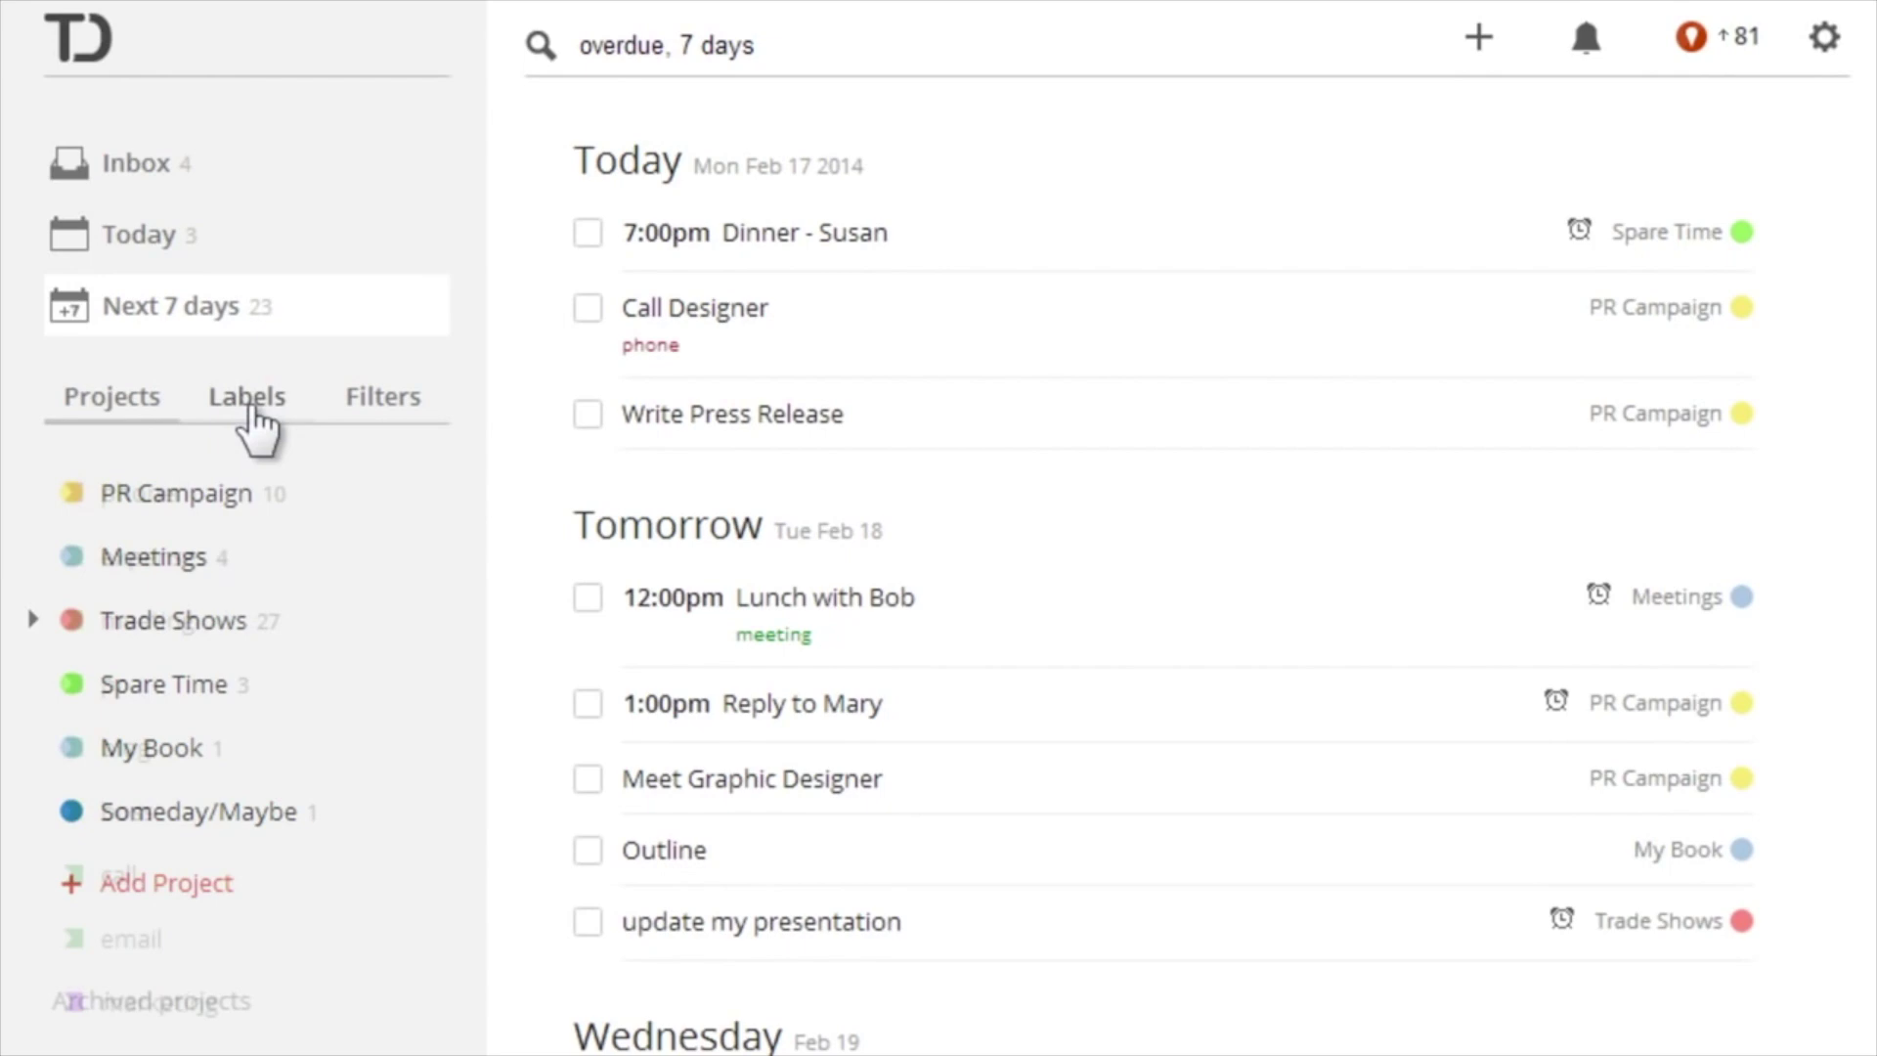
left_click(247, 399)
left_click(129, 497)
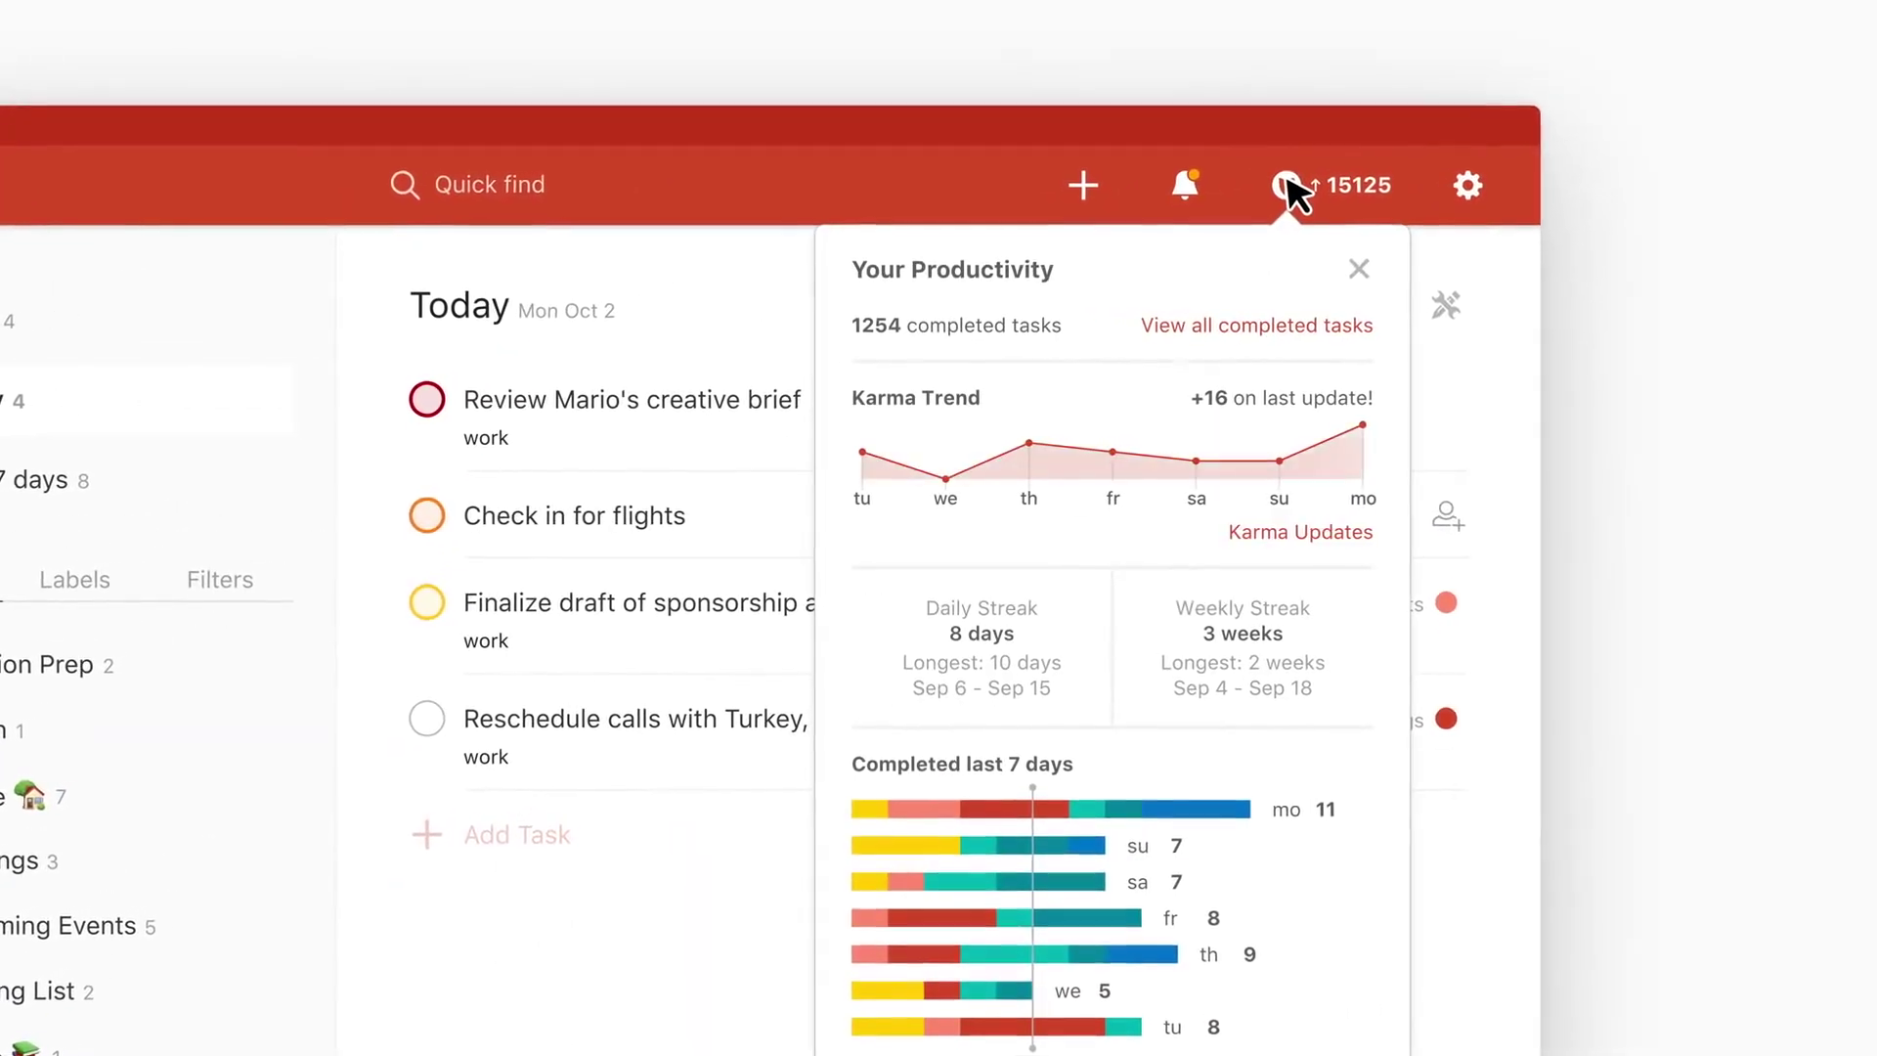
left_click(1340, 236)
Step: Check off all of today's tasks, including Reschedule calls with Turkey and Check in for flights
left_click(550, 617)
left_click(541, 539)
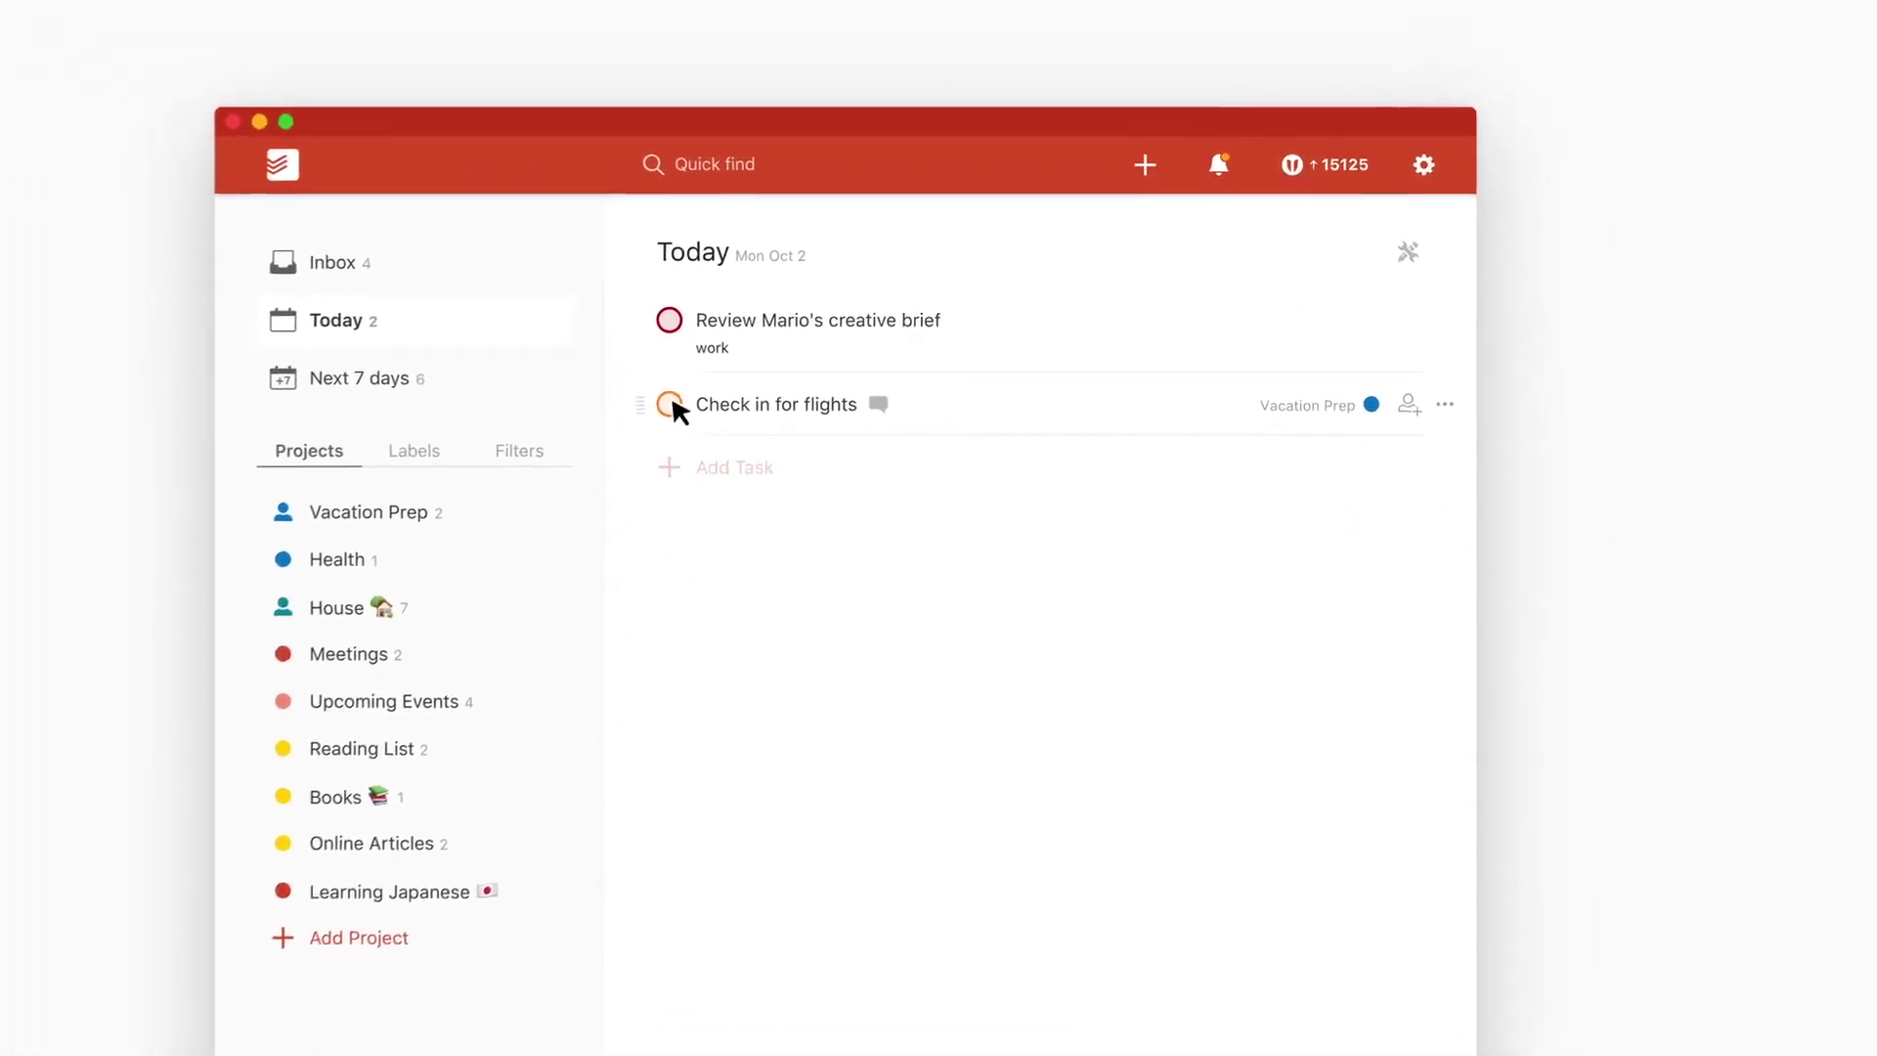
left_click(670, 407)
left_click(754, 297)
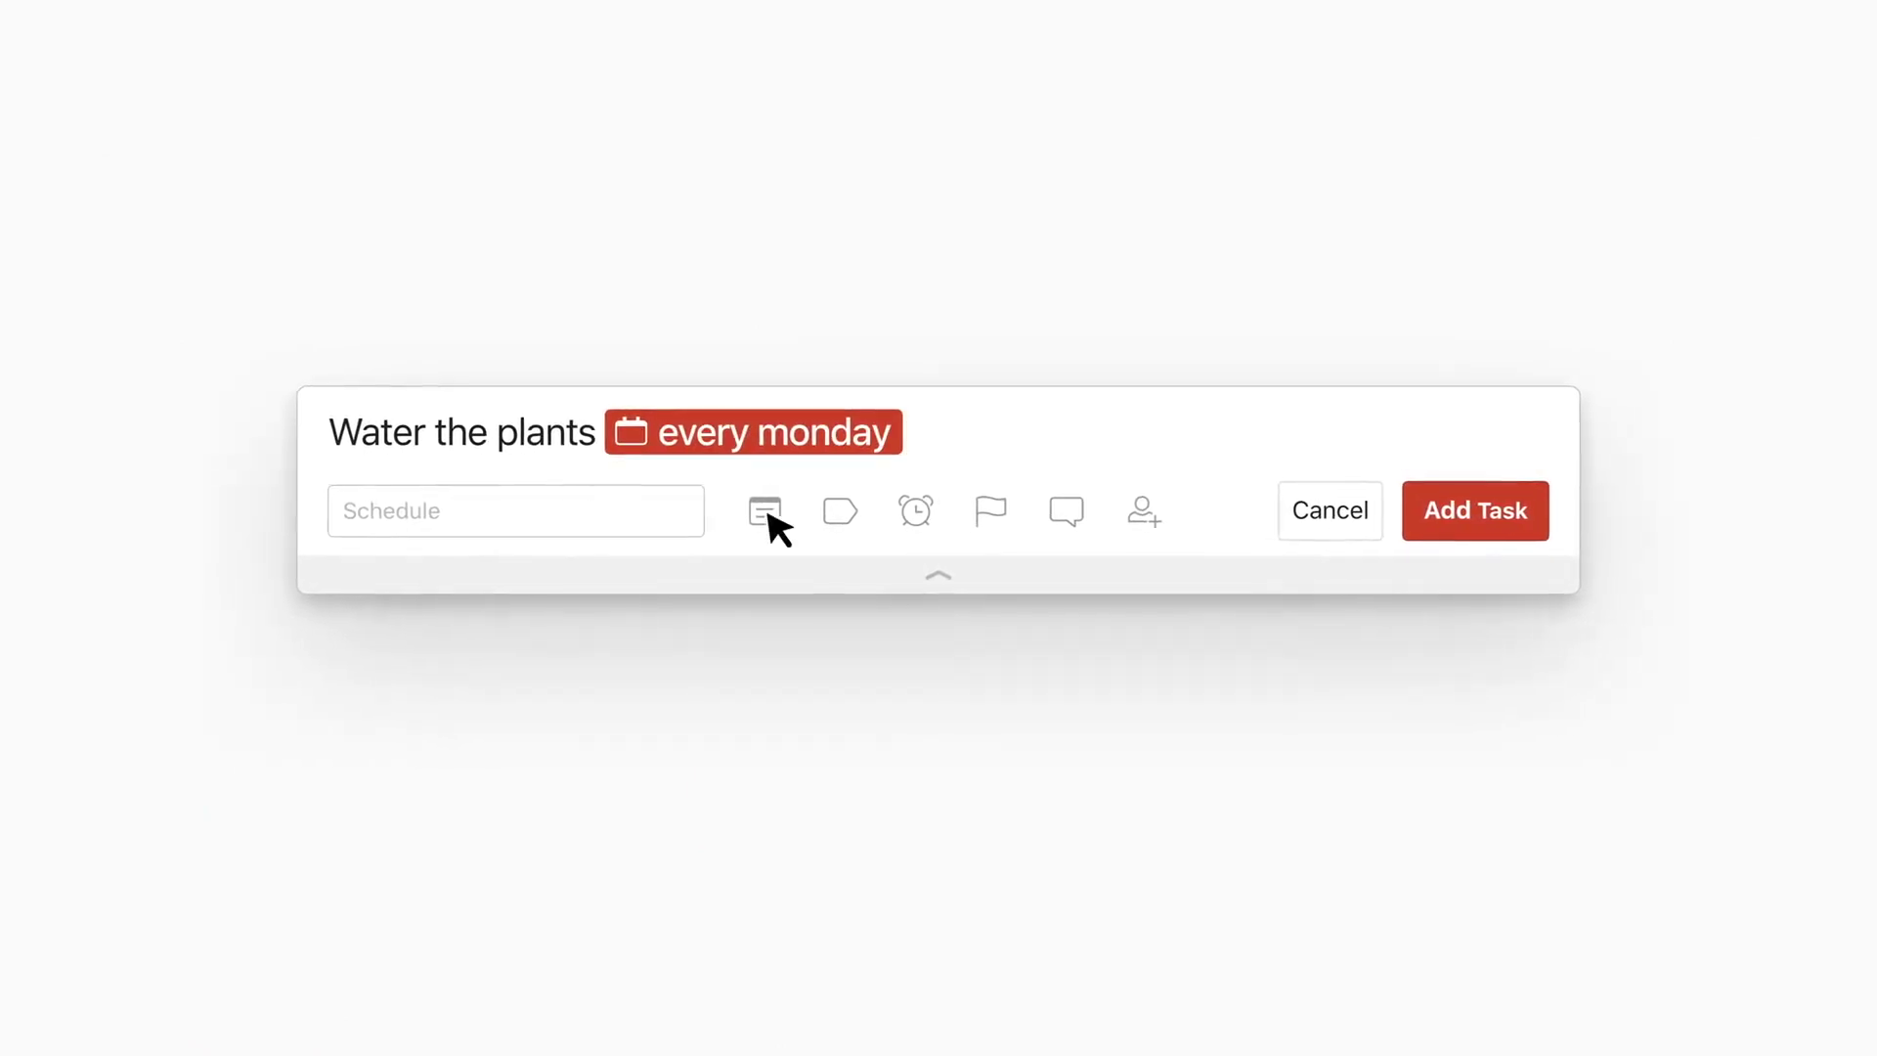
type(" #")
Step: Quick-add 'Water the plants every monday' in House with priority 3 and an assignee
left_click(503, 671)
type("!!")
left_click(562, 672)
type("+")
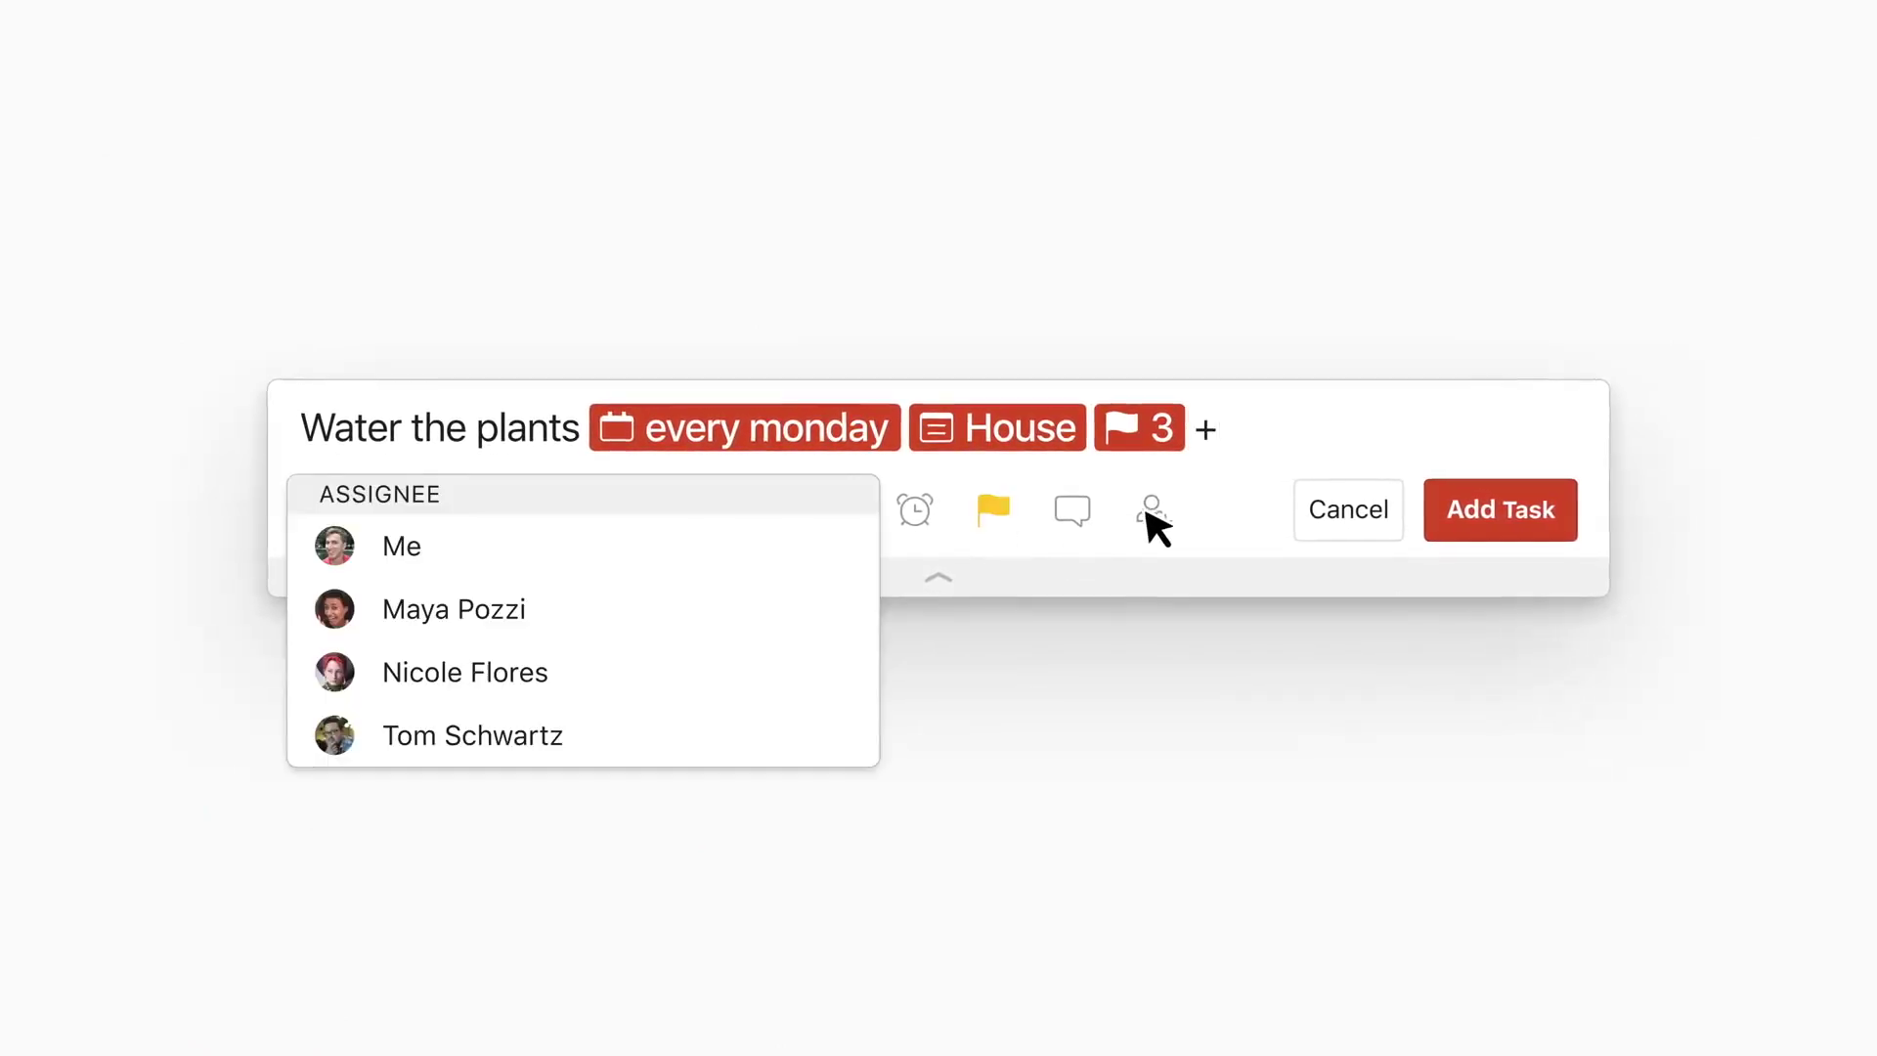
left_click(783, 608)
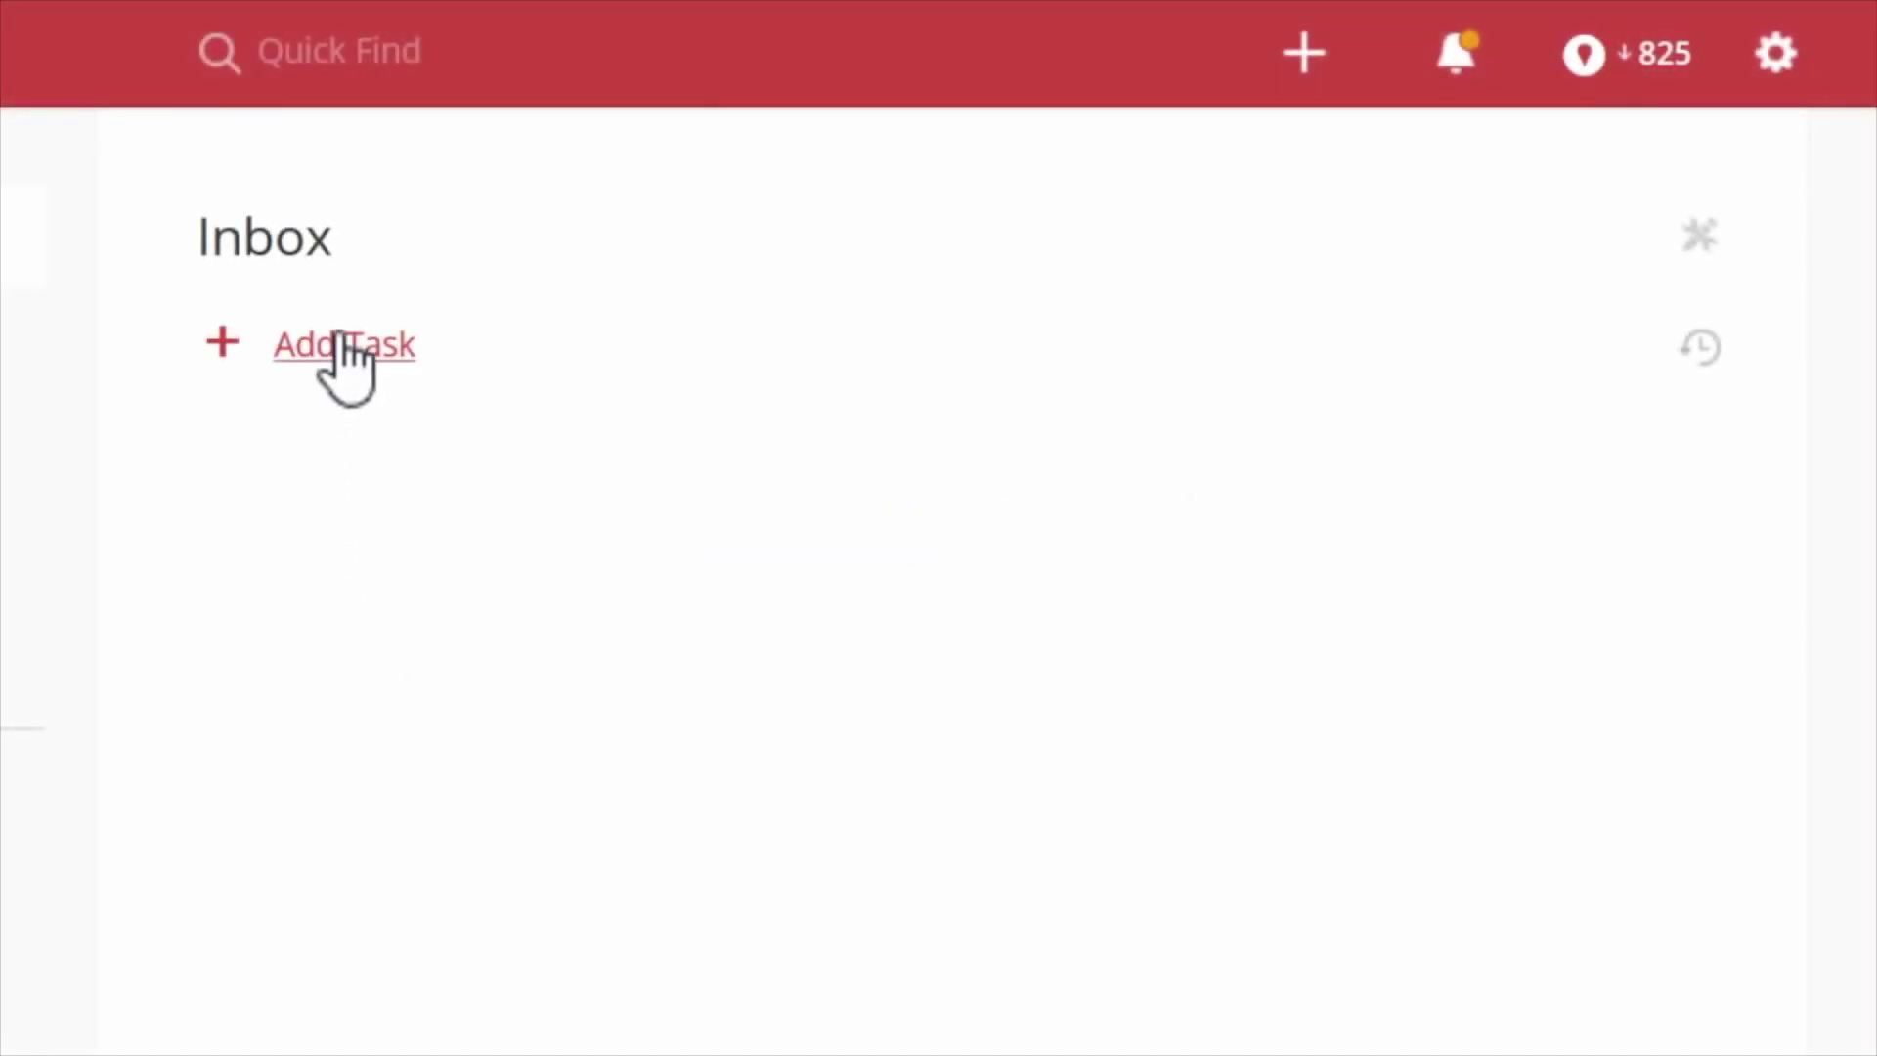
Step: Add 'Staff Meeting next Fri at 3pm' to the Inbox with its date picked from the calendar
left_click(343, 350)
type("Staff Meeting next Fri at 3pm")
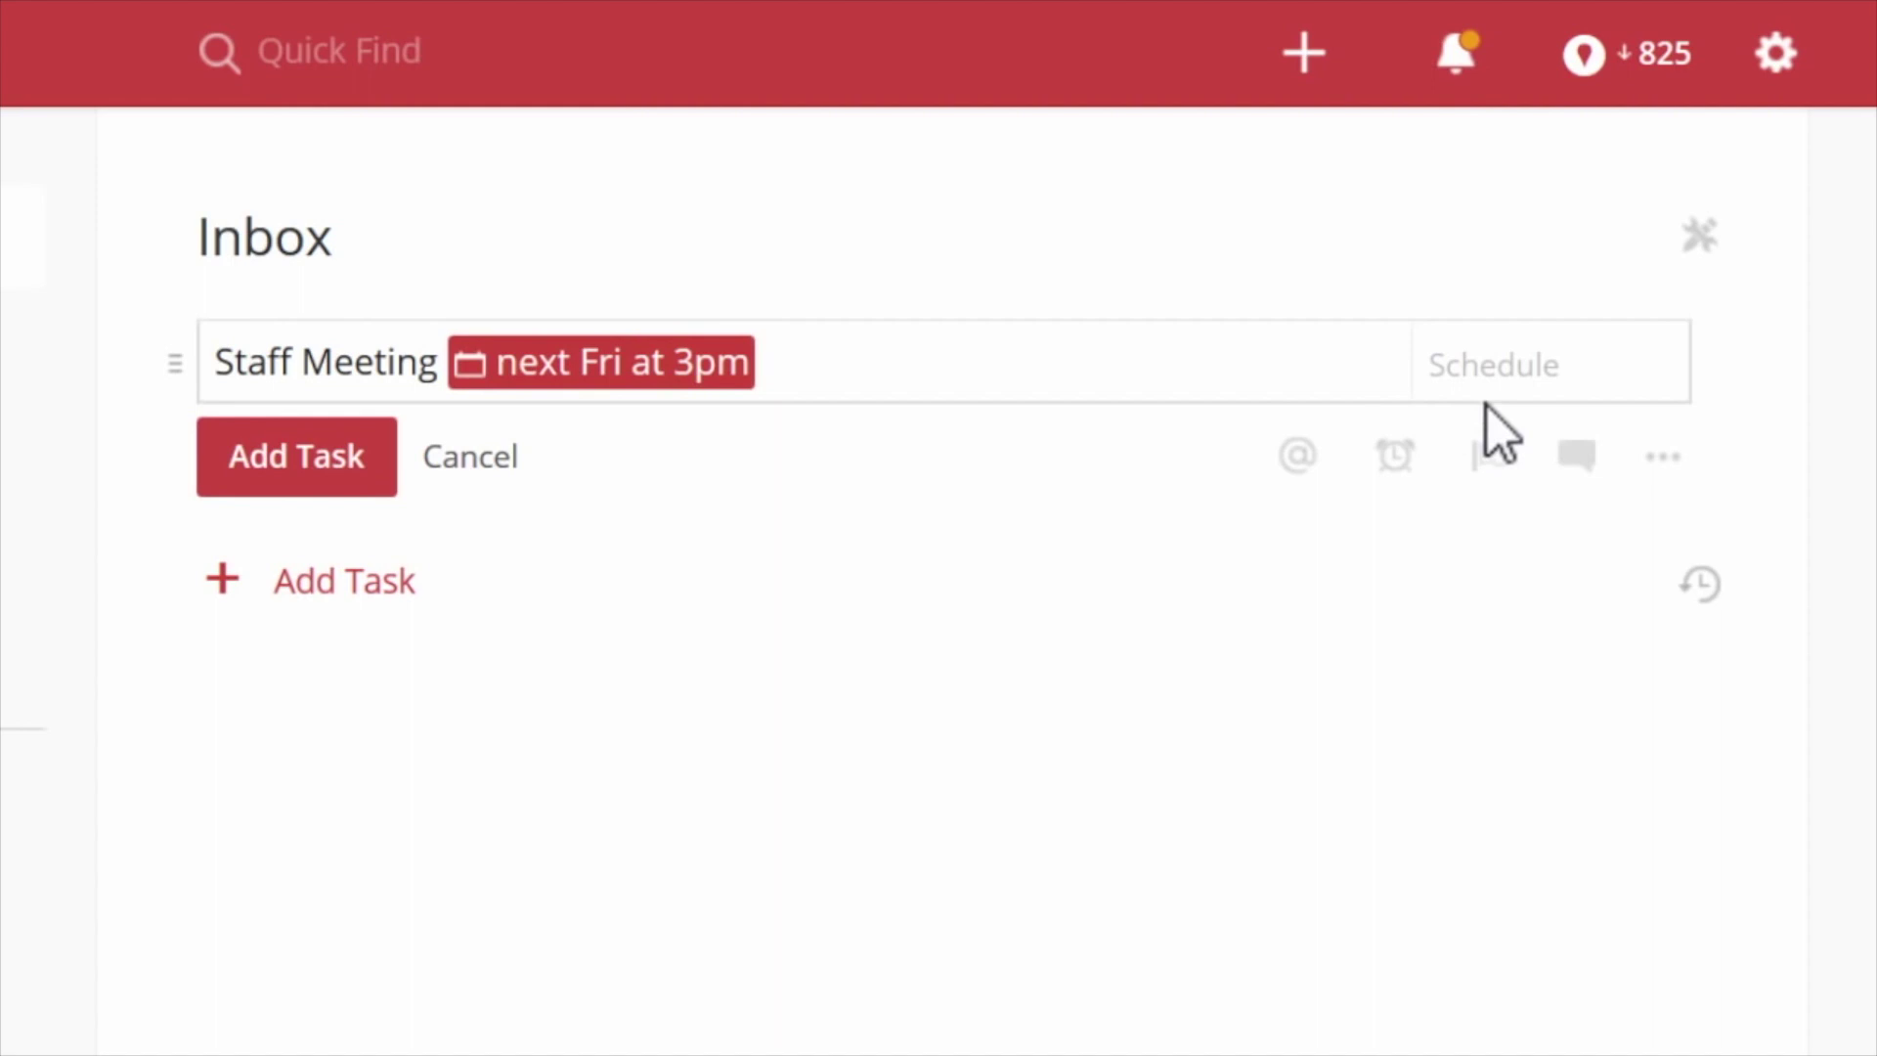
left_click(1495, 379)
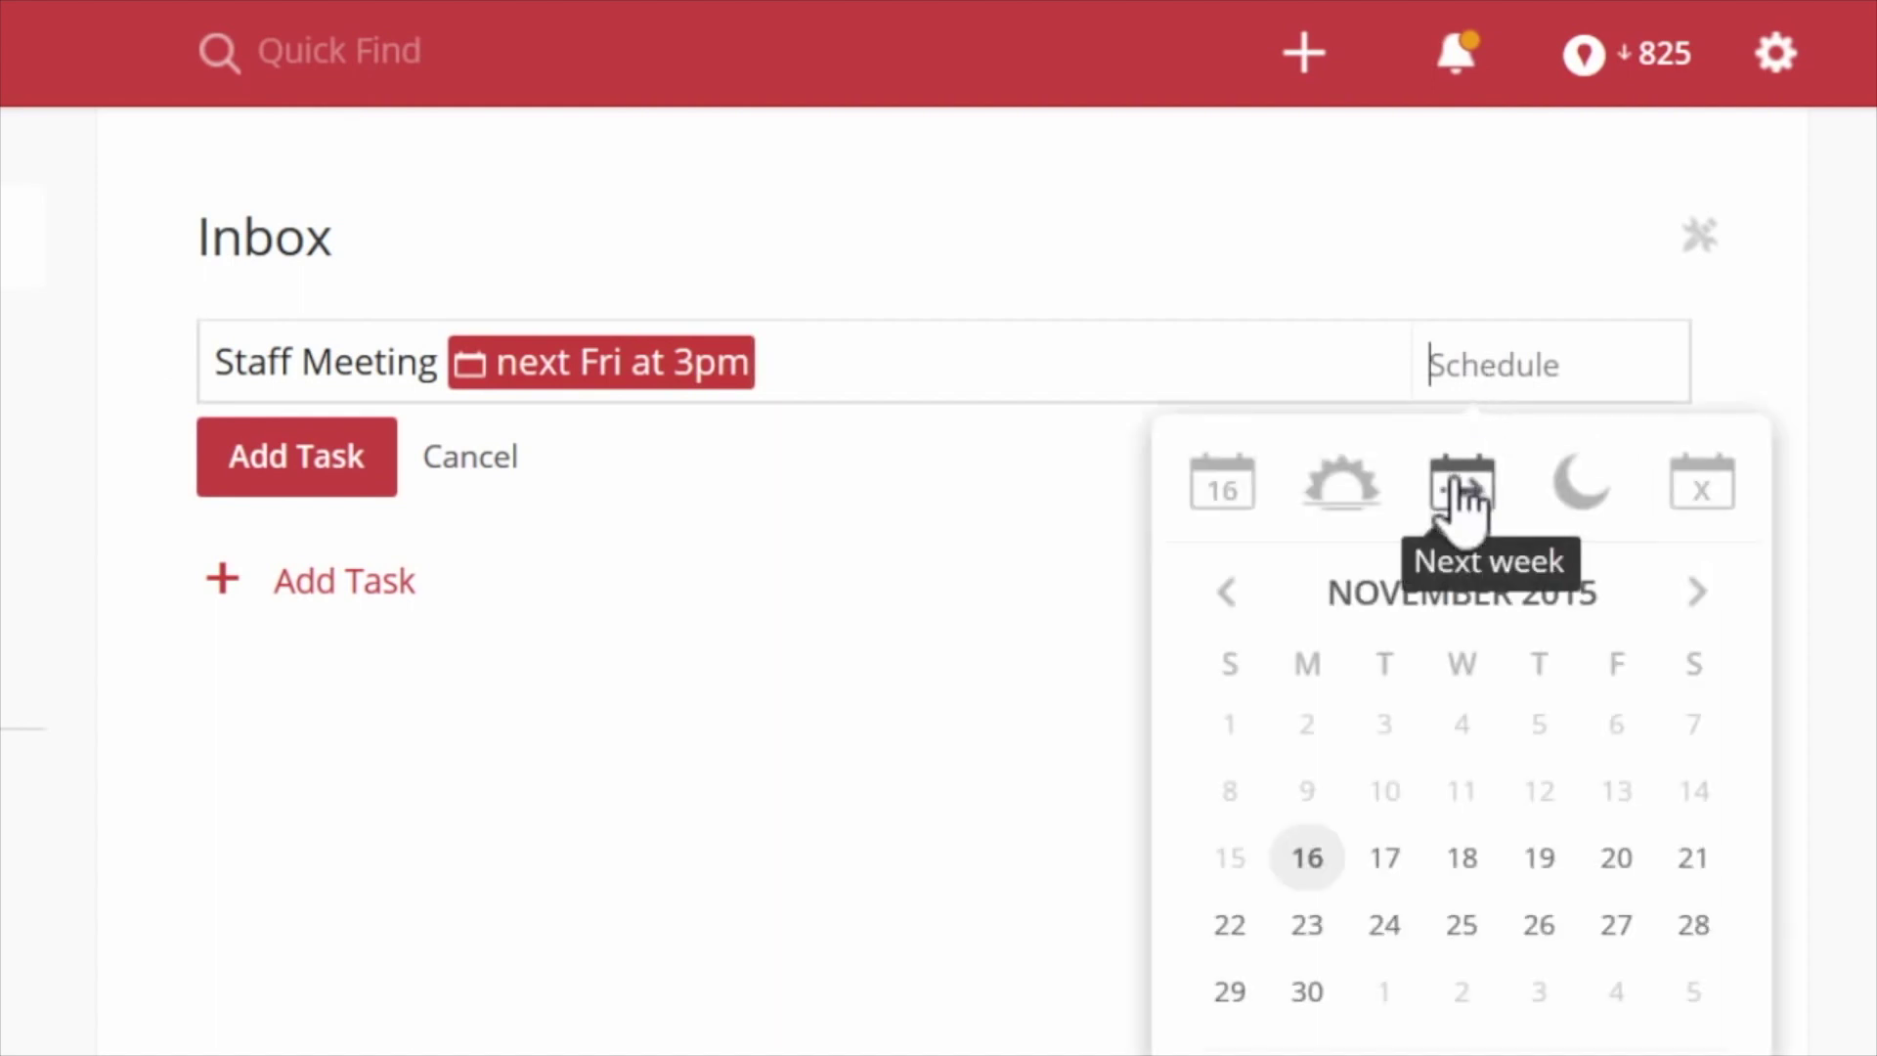
left_click(1538, 850)
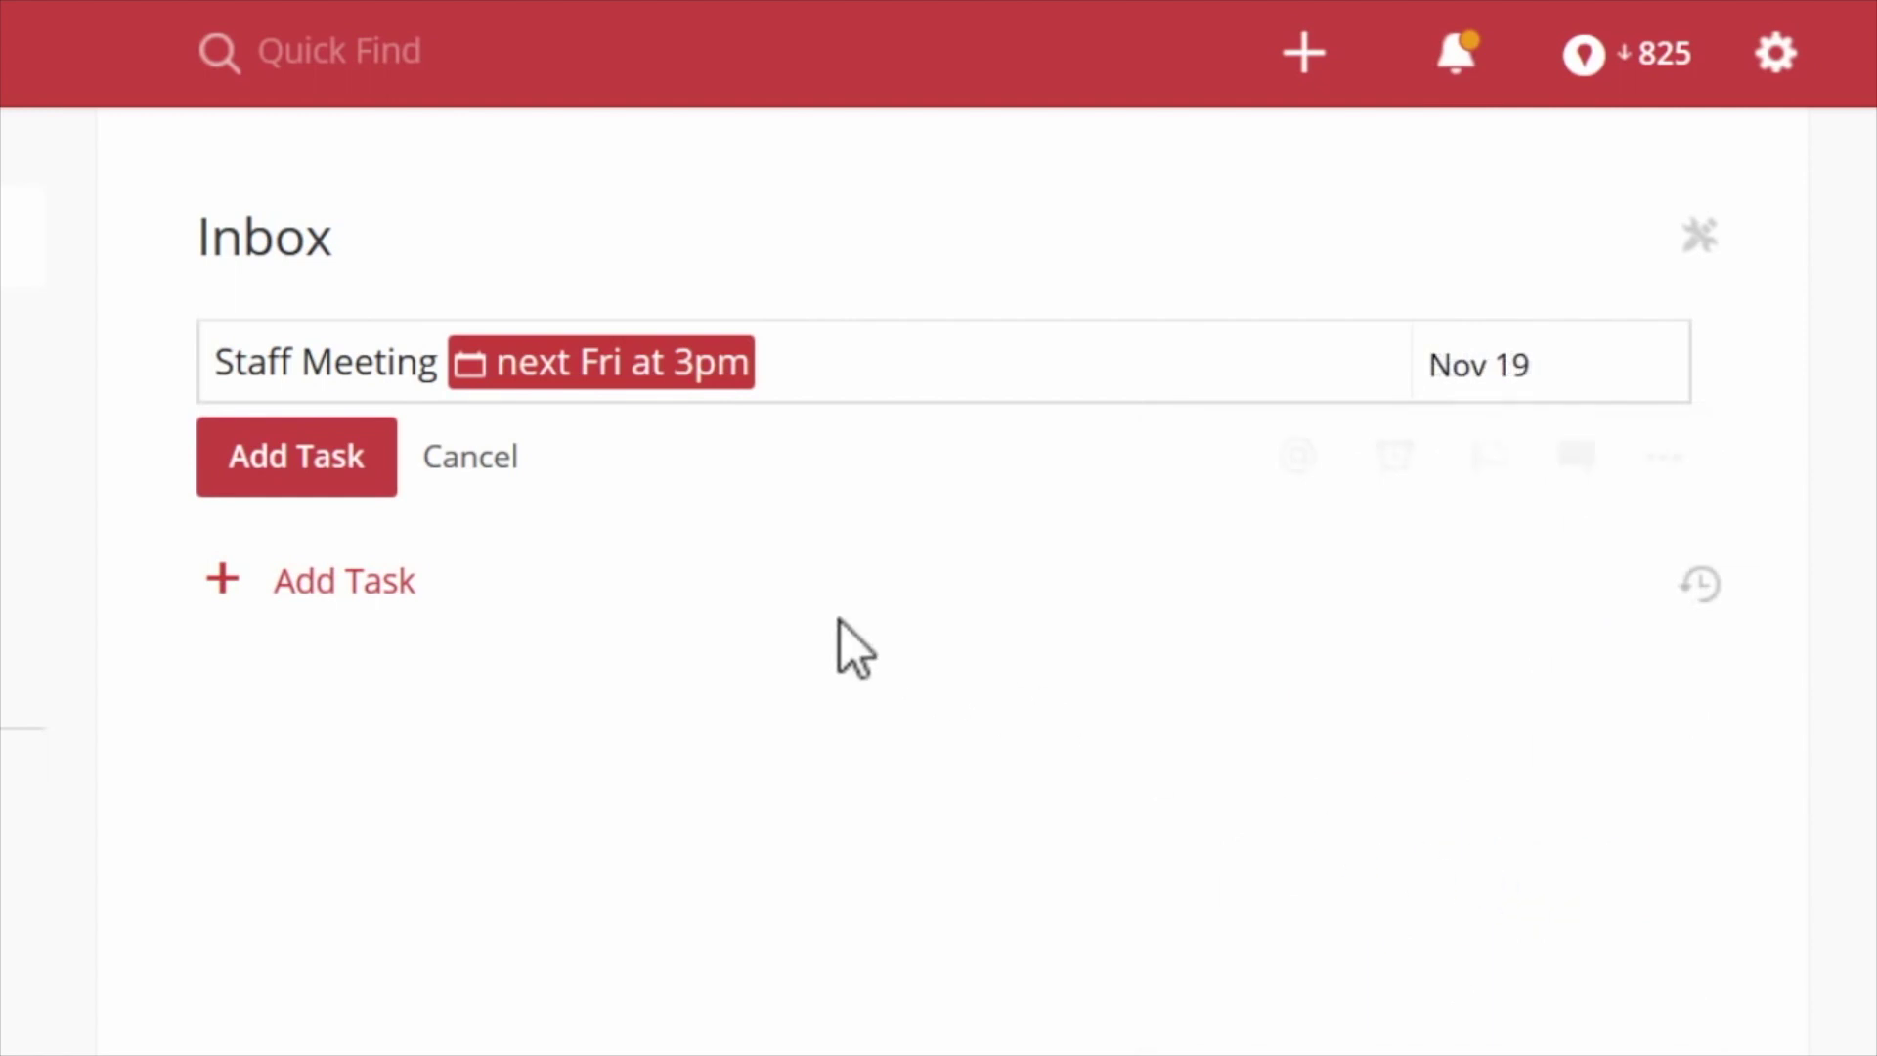
key("Return")
left_click(308, 466)
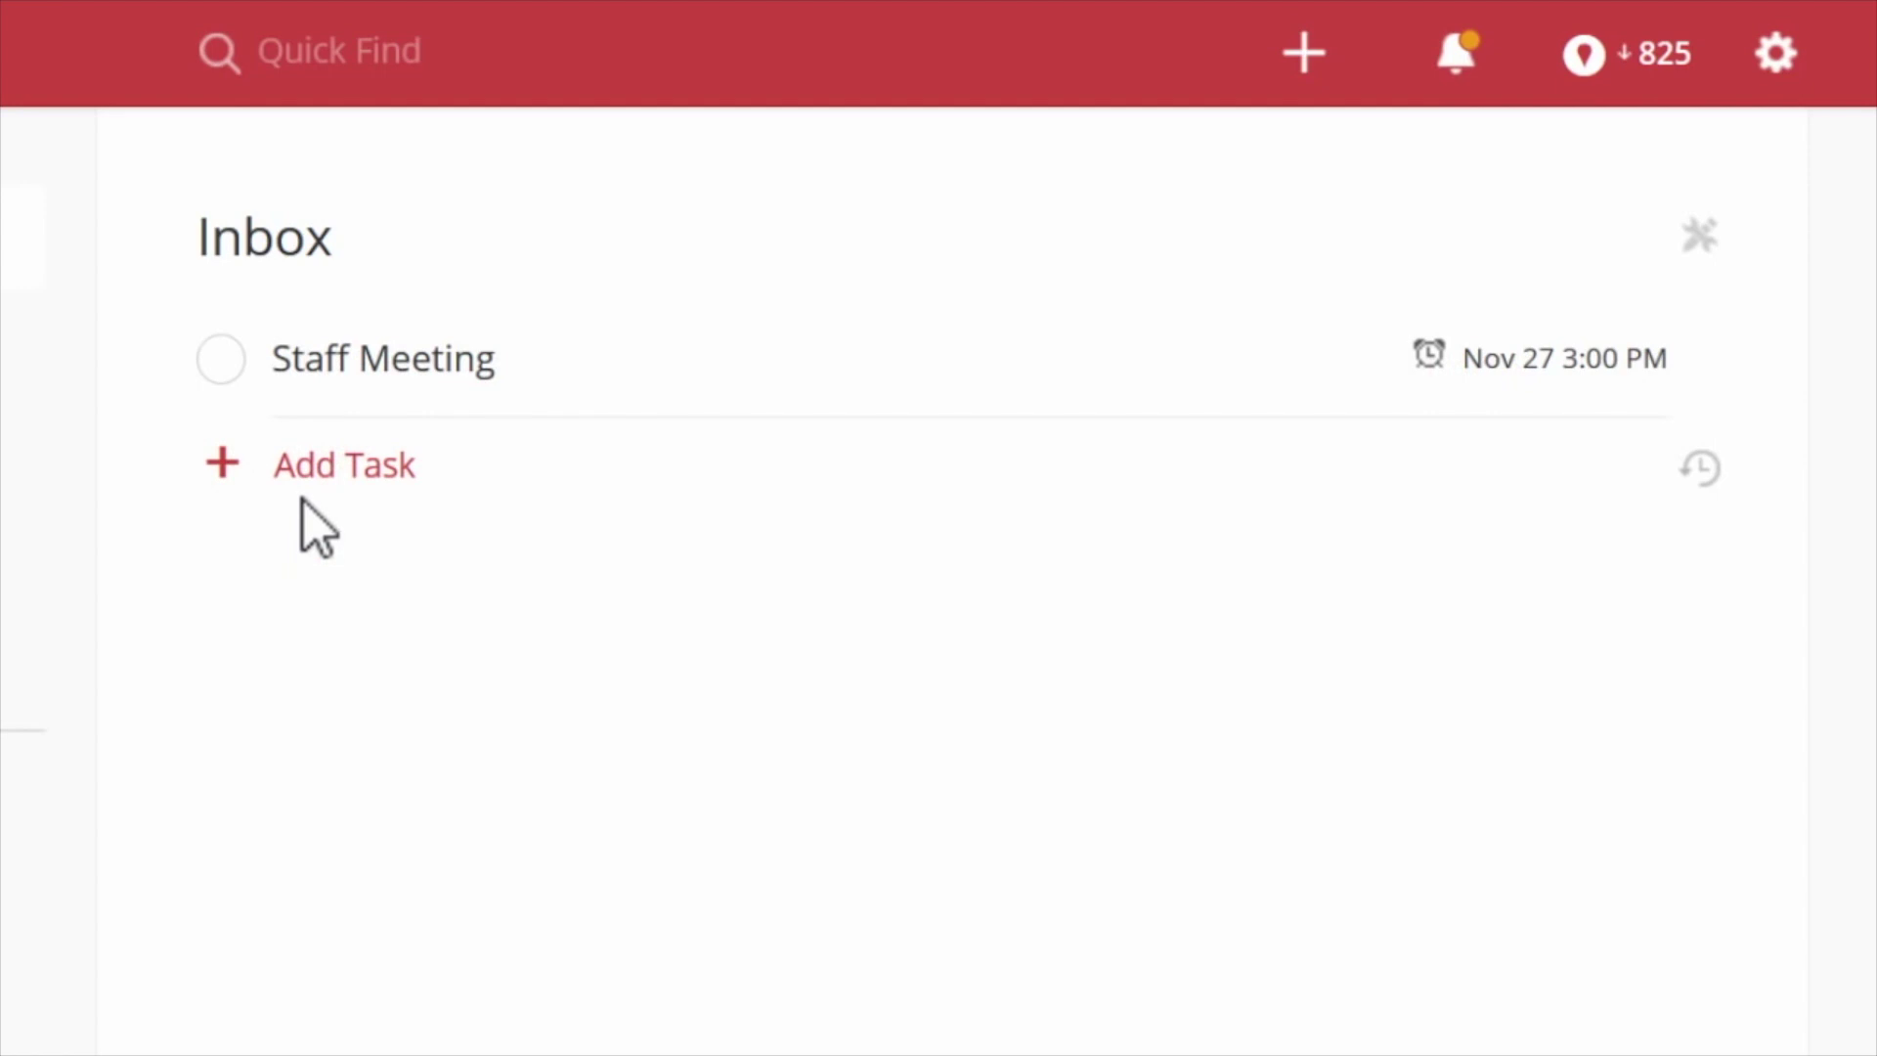
Step: Rename Write Blog to Hire a Blogger, set Preliminary Budget to Priority 1, and reorder Brainstorm and Staff Meeting
left_click(306, 472)
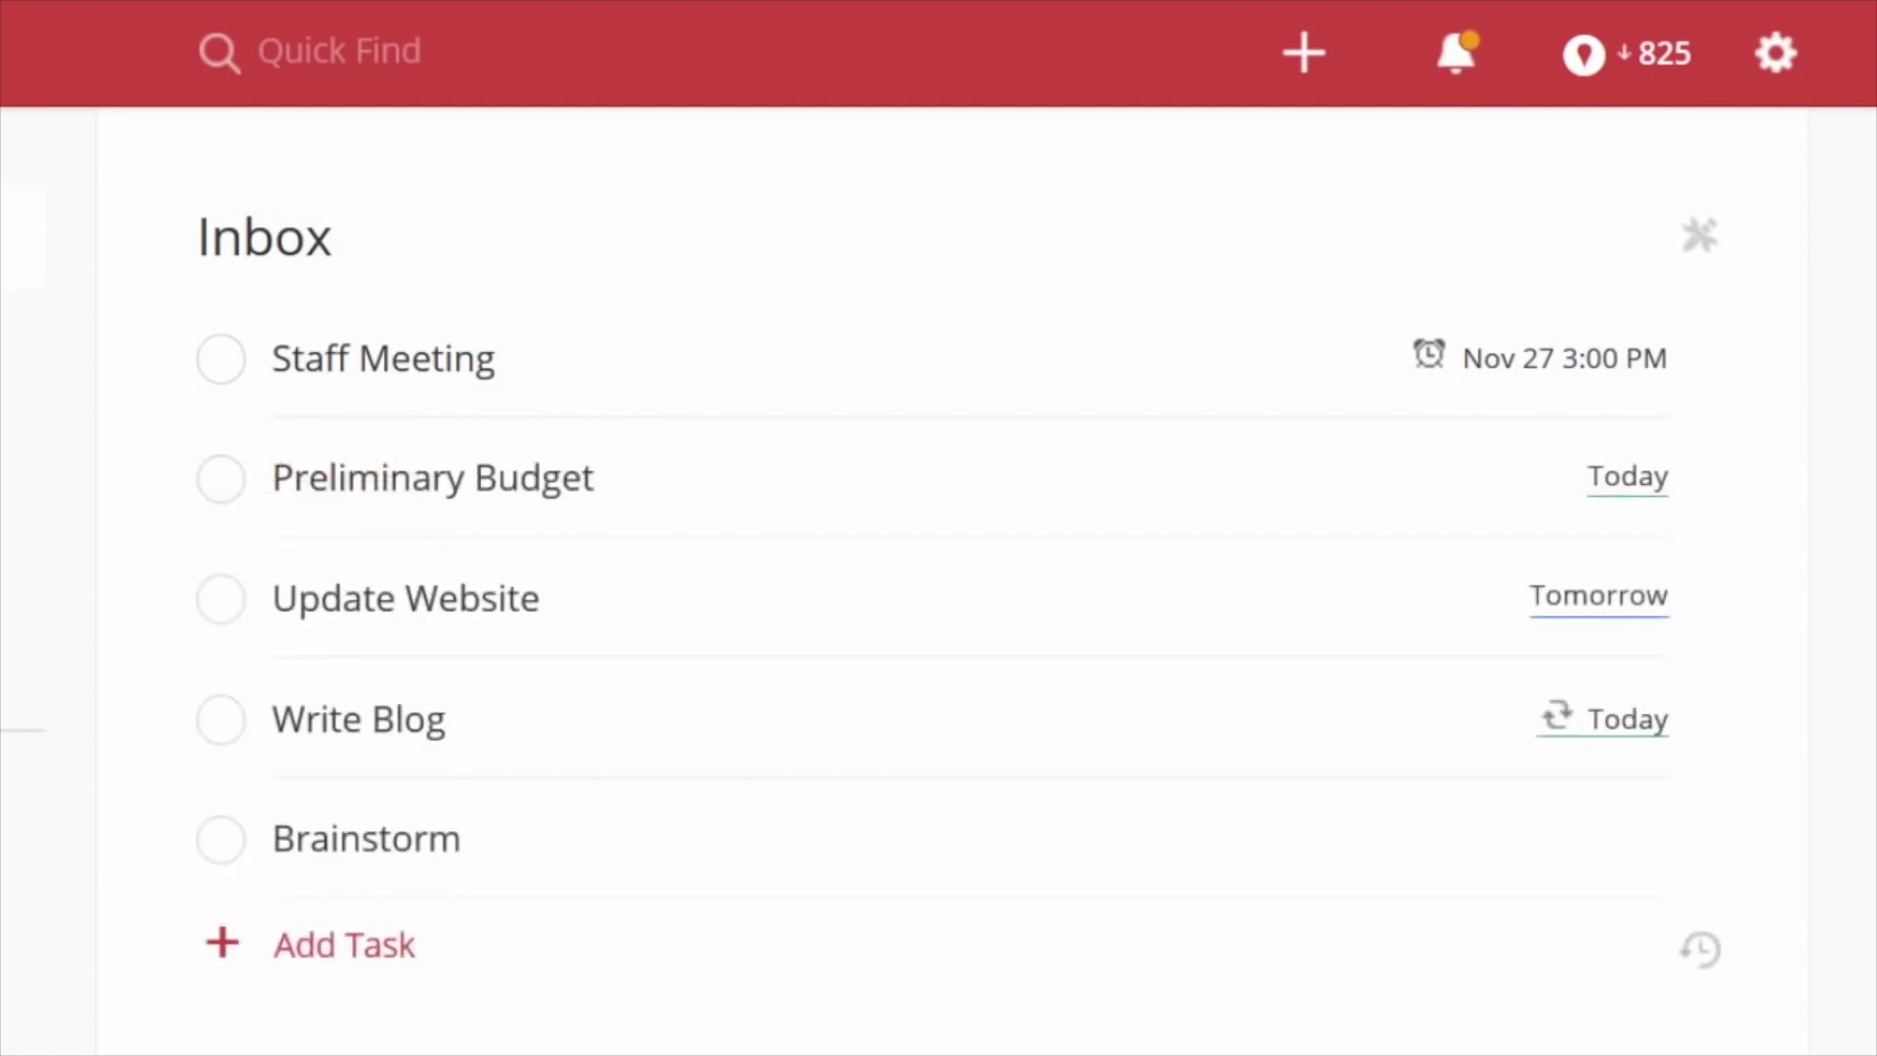
left_click(459, 712)
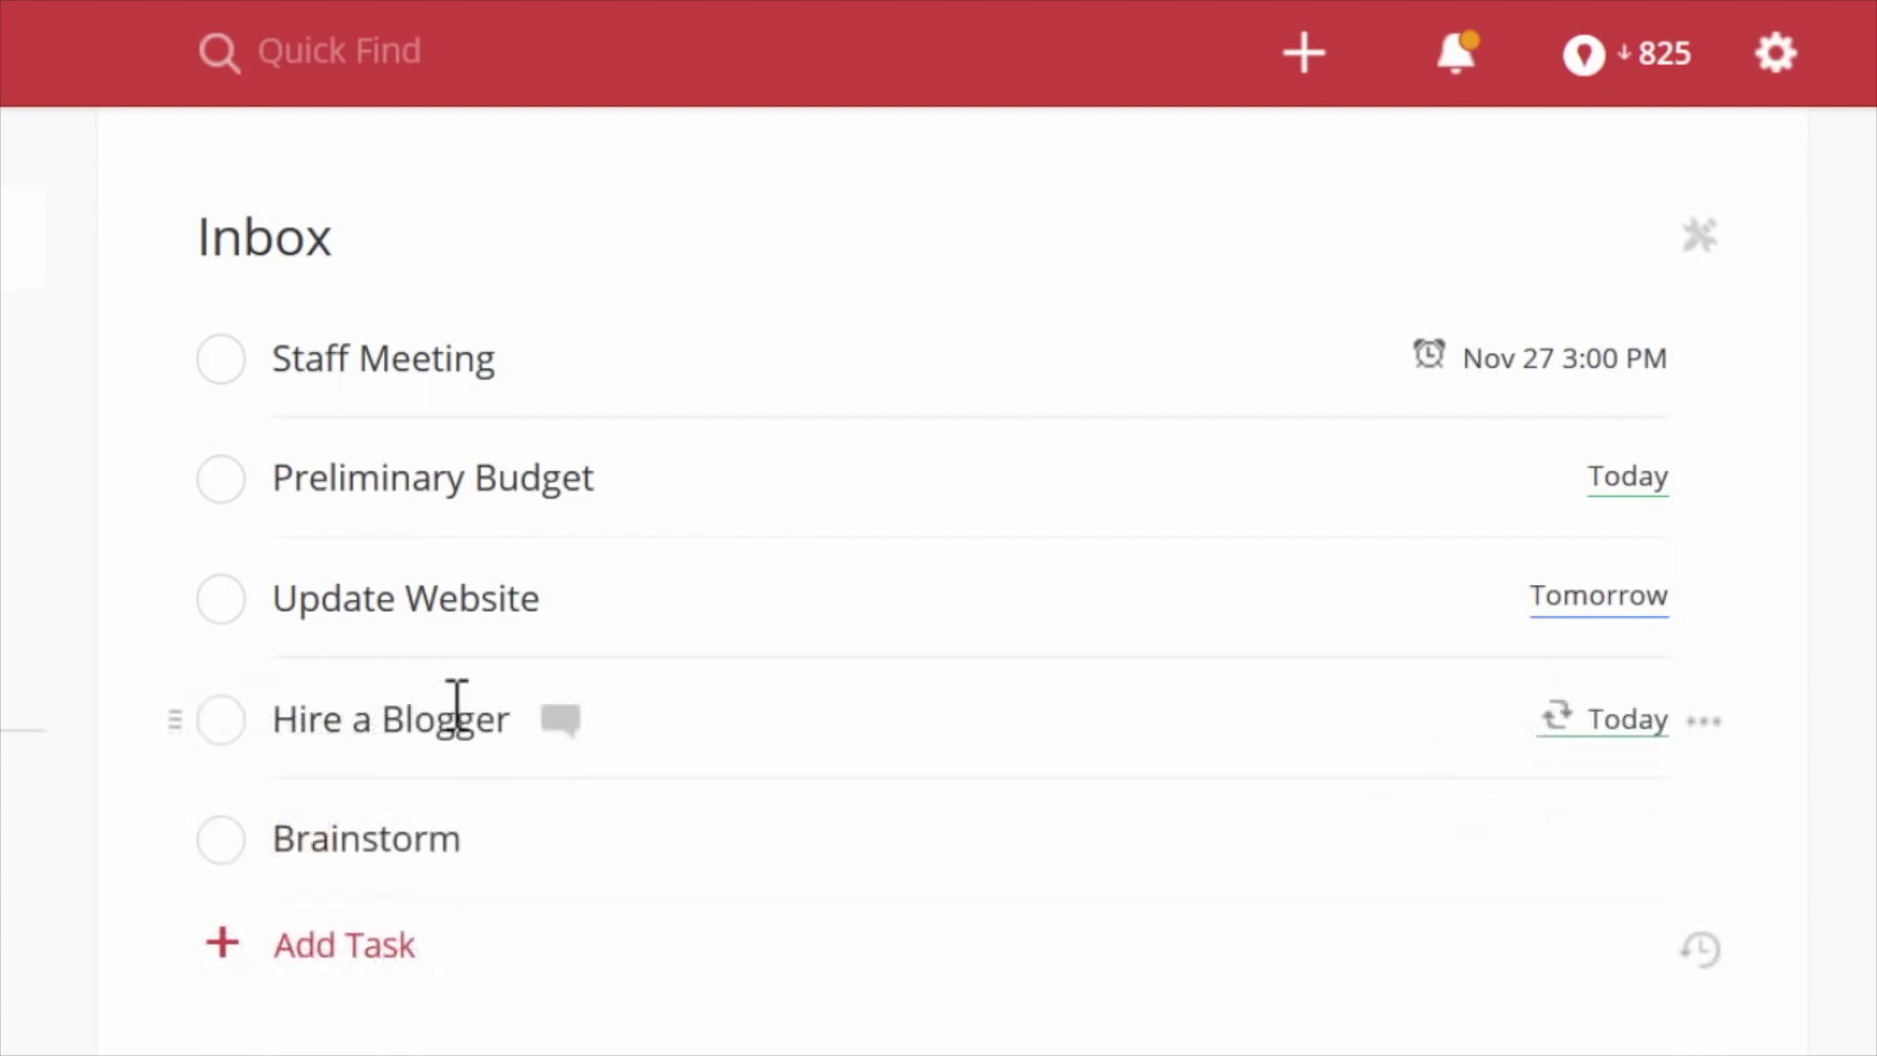
right_click(535, 477)
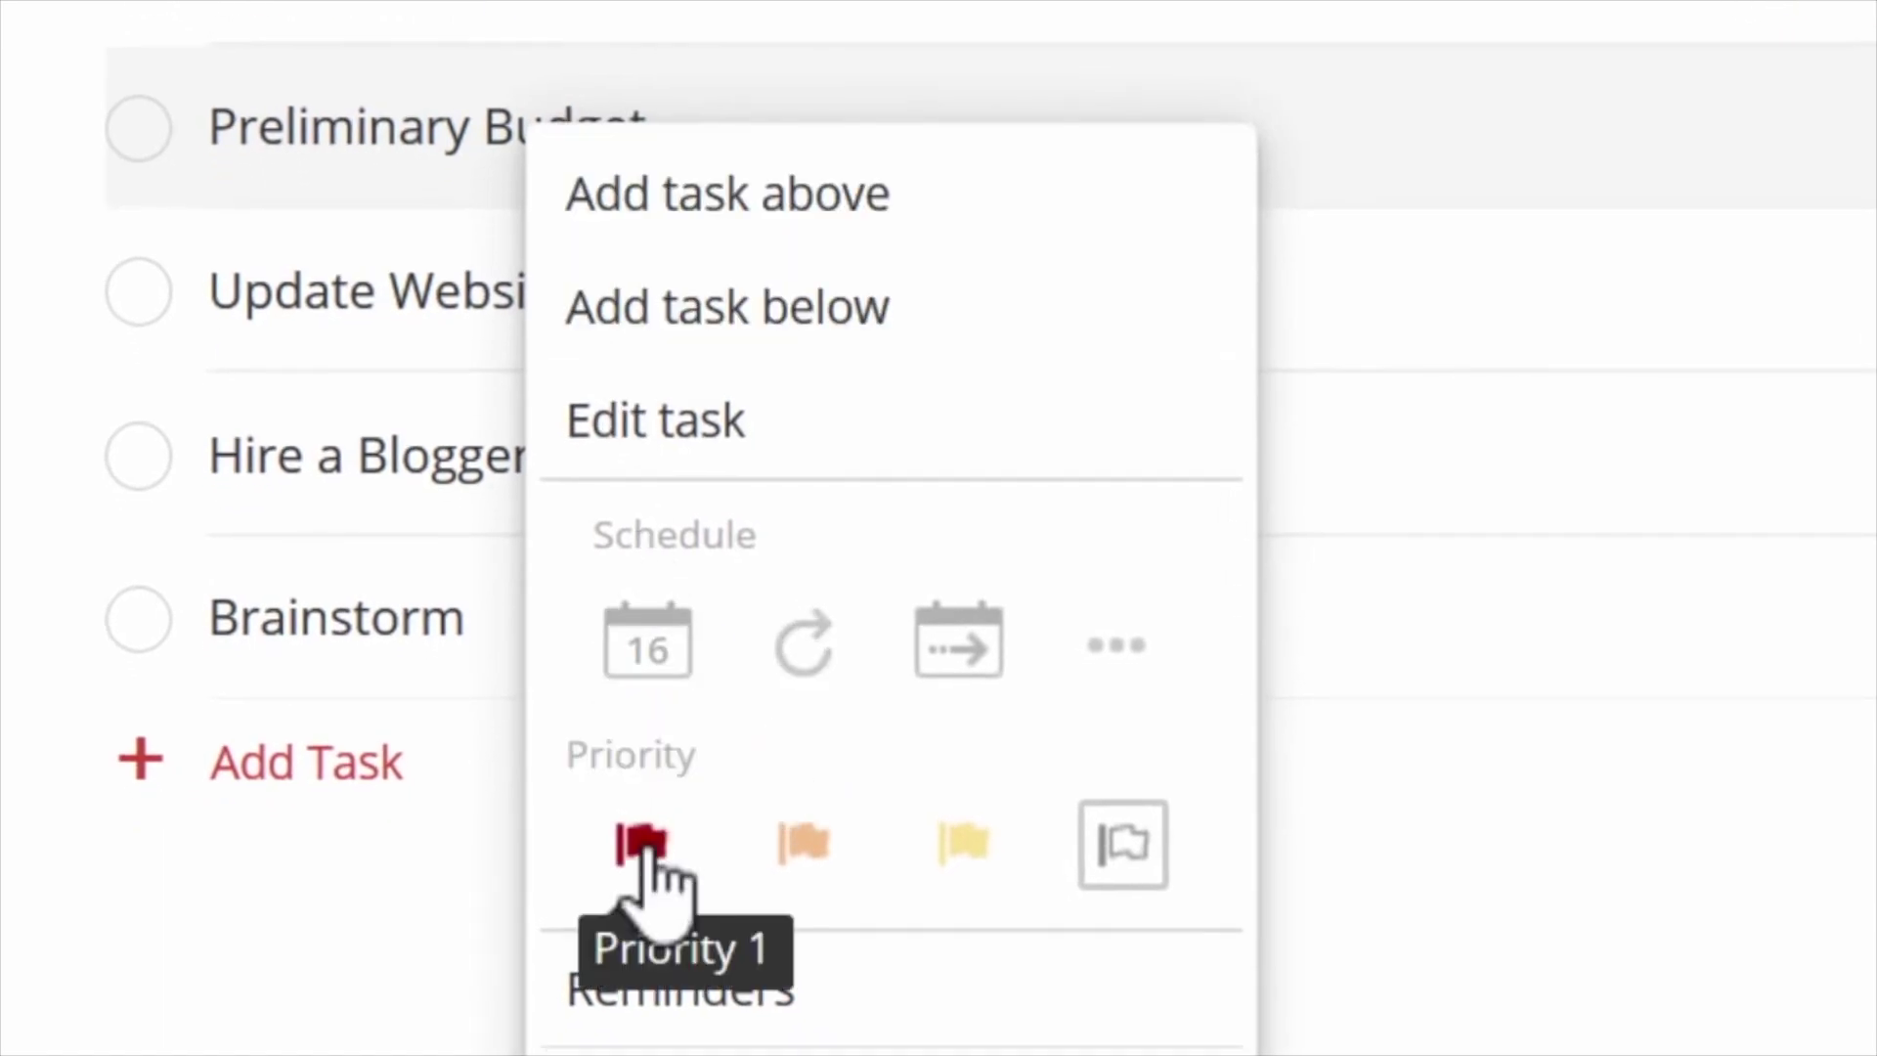
left_click(641, 851)
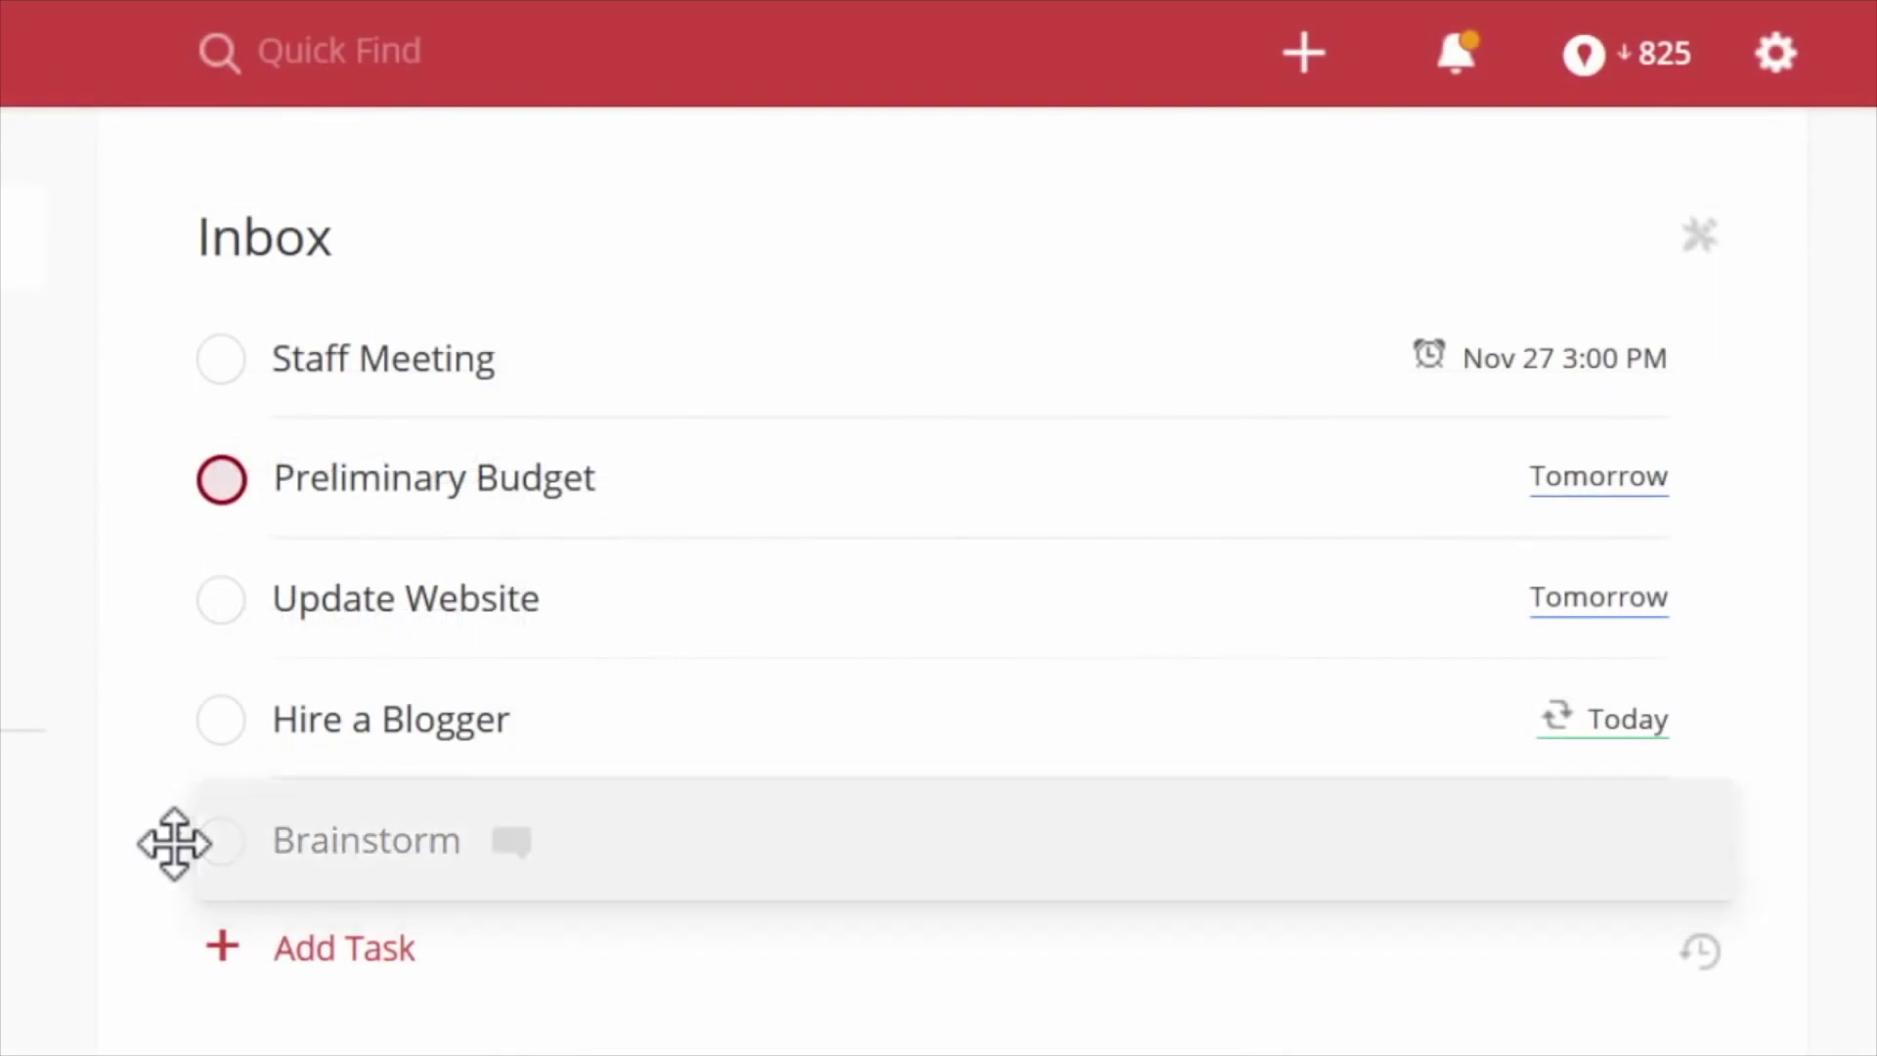
left_click_drag(174, 843, 187, 321)
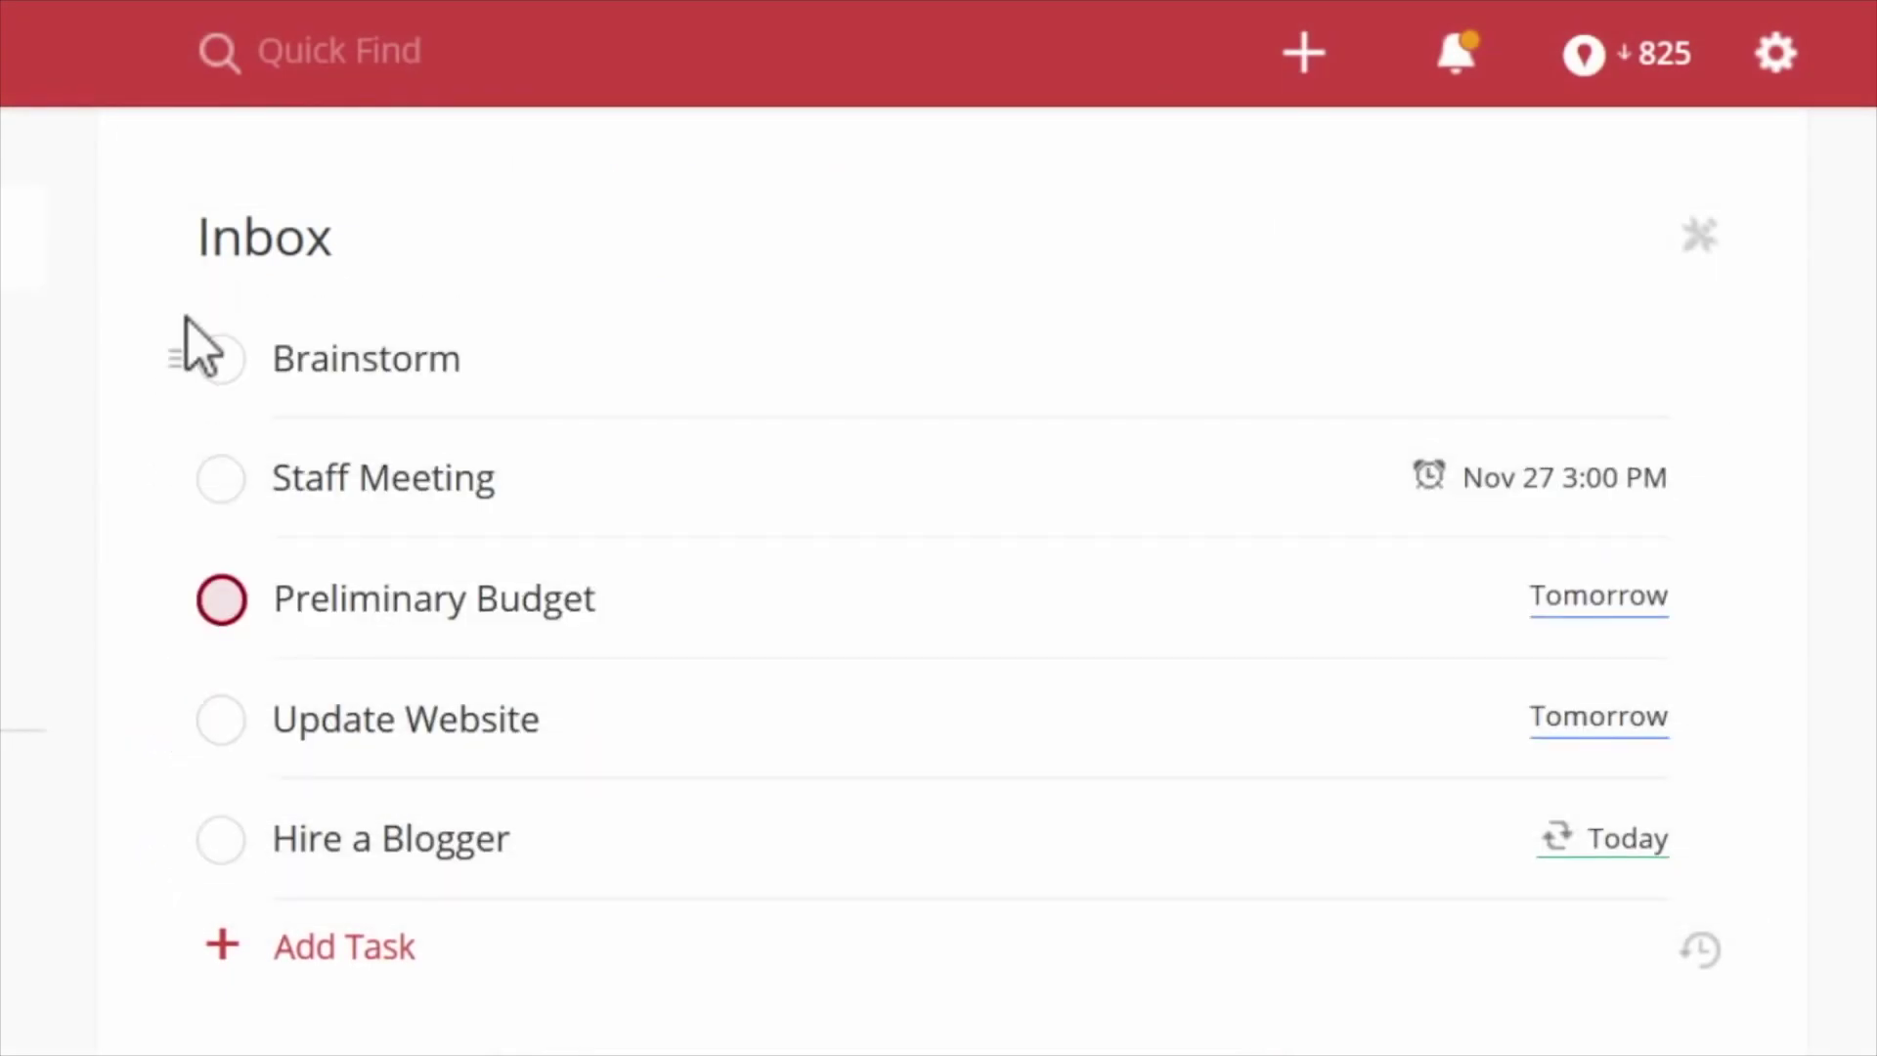
mouse_move(173, 476)
left_mouse_down()
mouse_move(238, 551)
mouse_move(230, 728)
left_mouse_up()
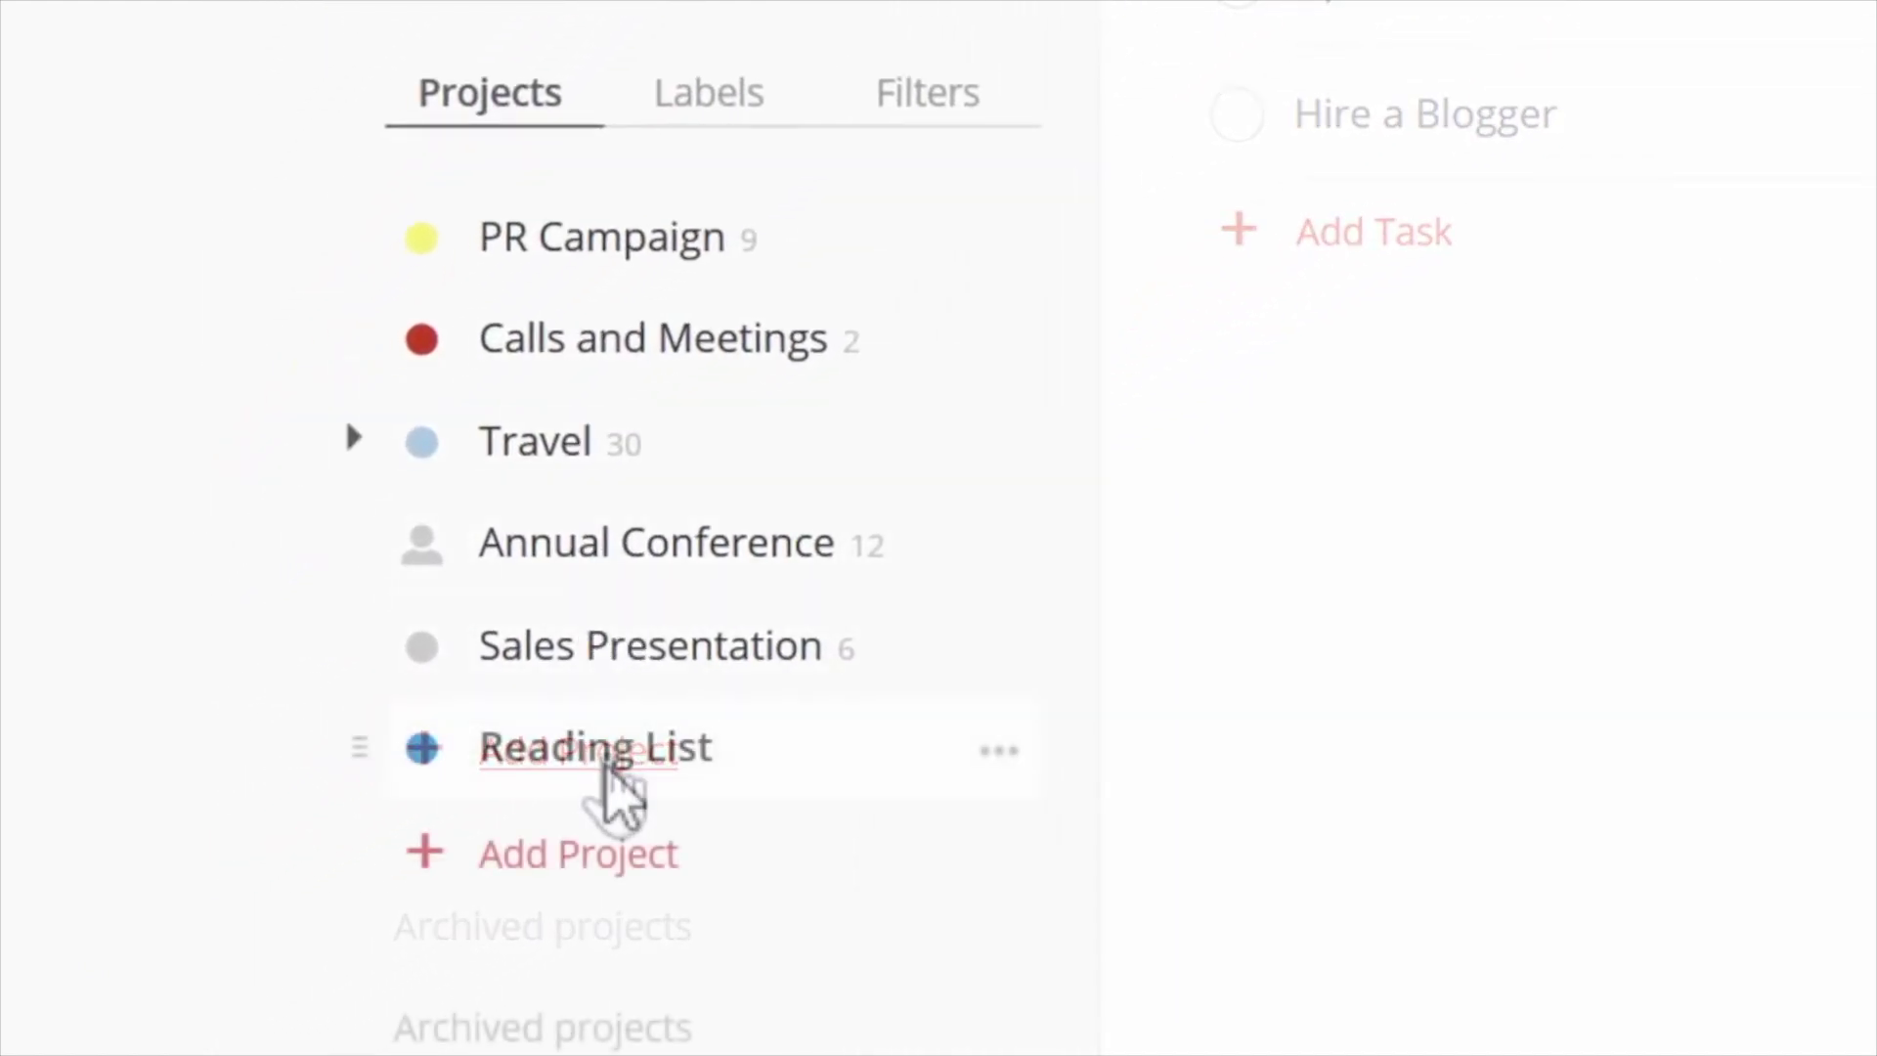
Step: Drag Sales Presentation to the top of the project list and view its options
left_click_drag(360, 639, 363, 225)
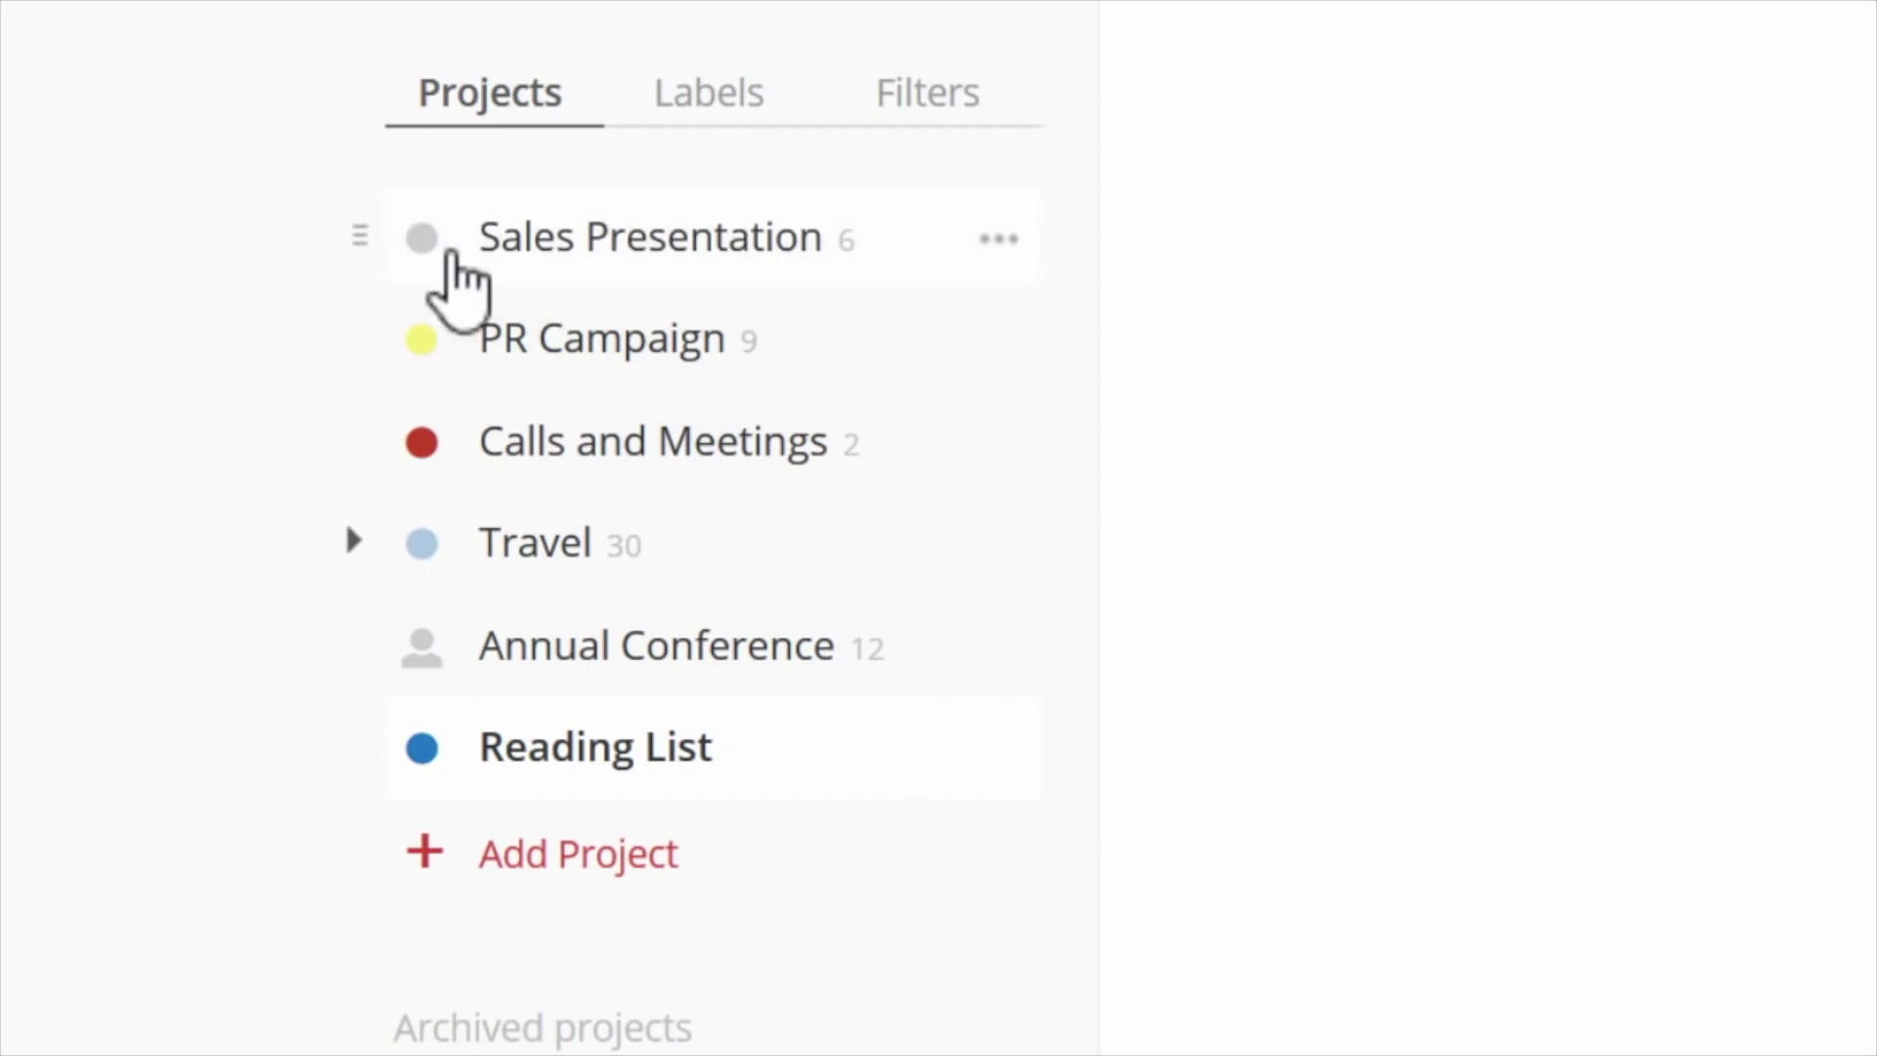
right_click(701, 272)
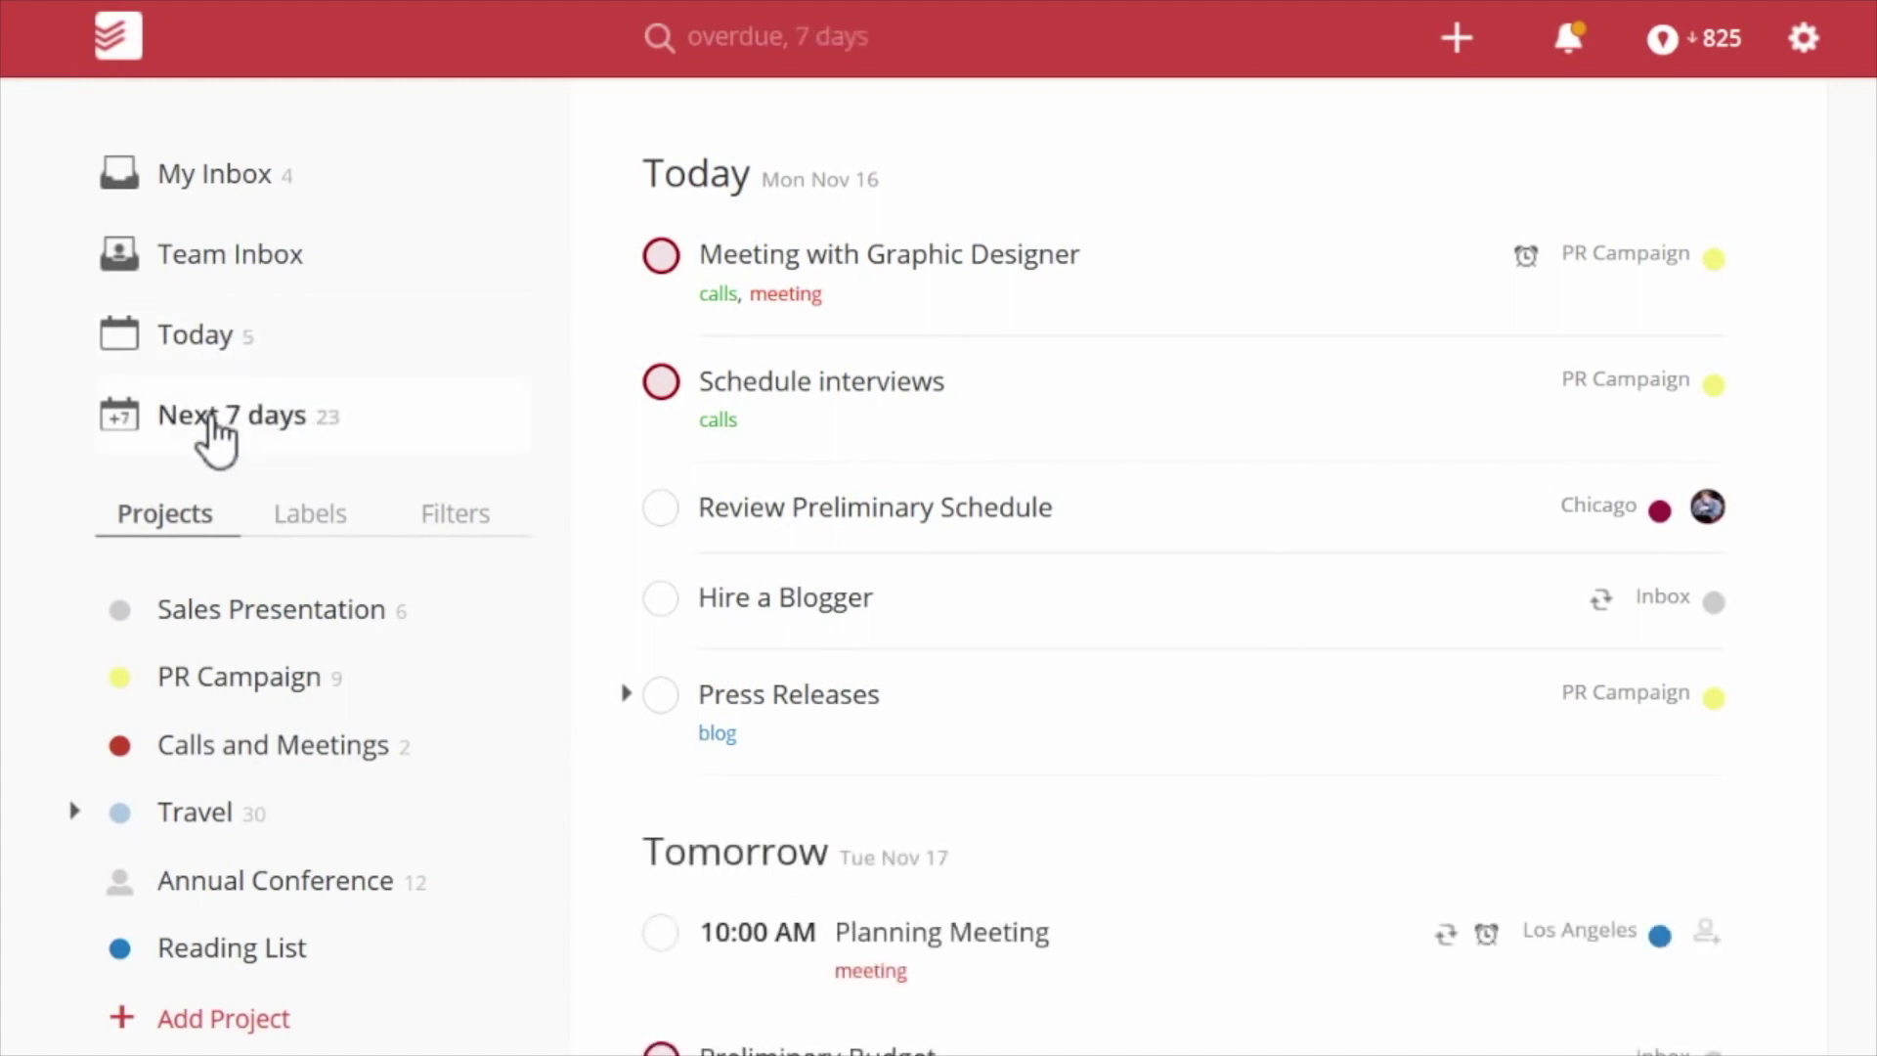
Step: View the PR Campaign project's tasks and start a search across tasks
left_click(195, 673)
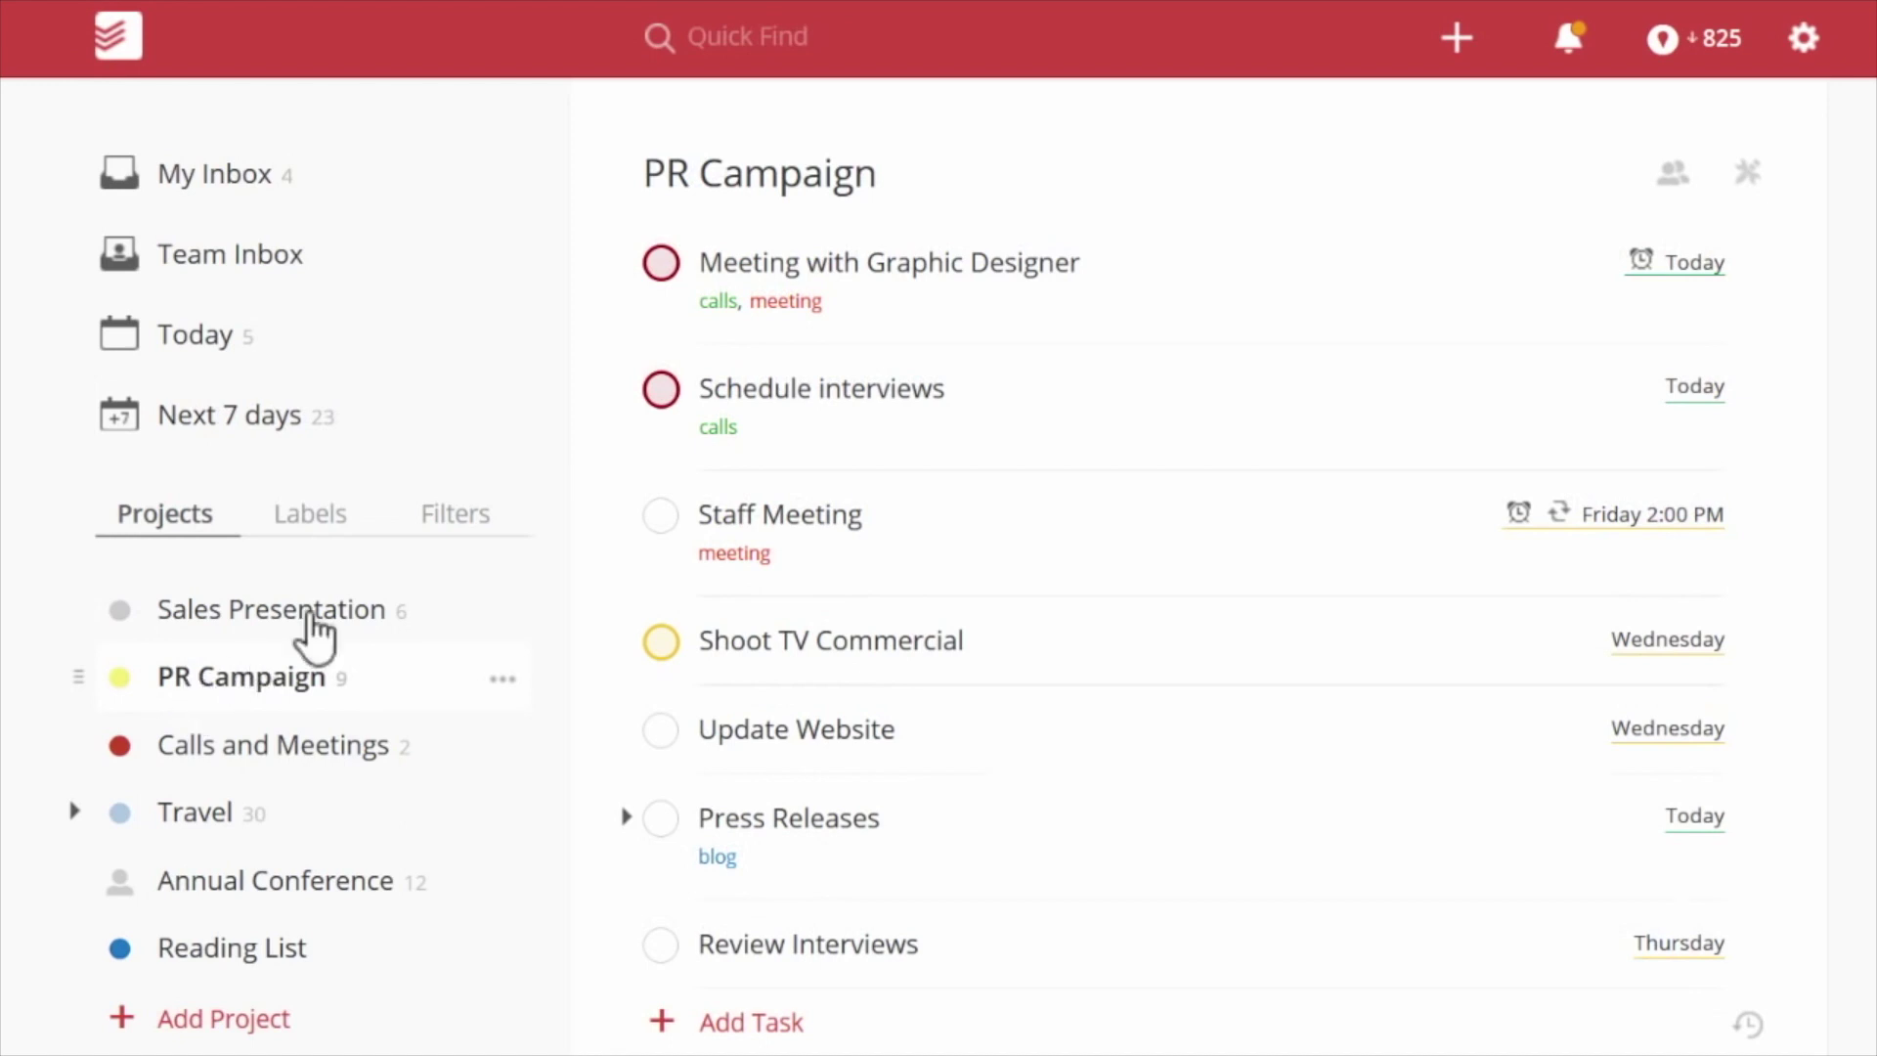
left_click(763, 37)
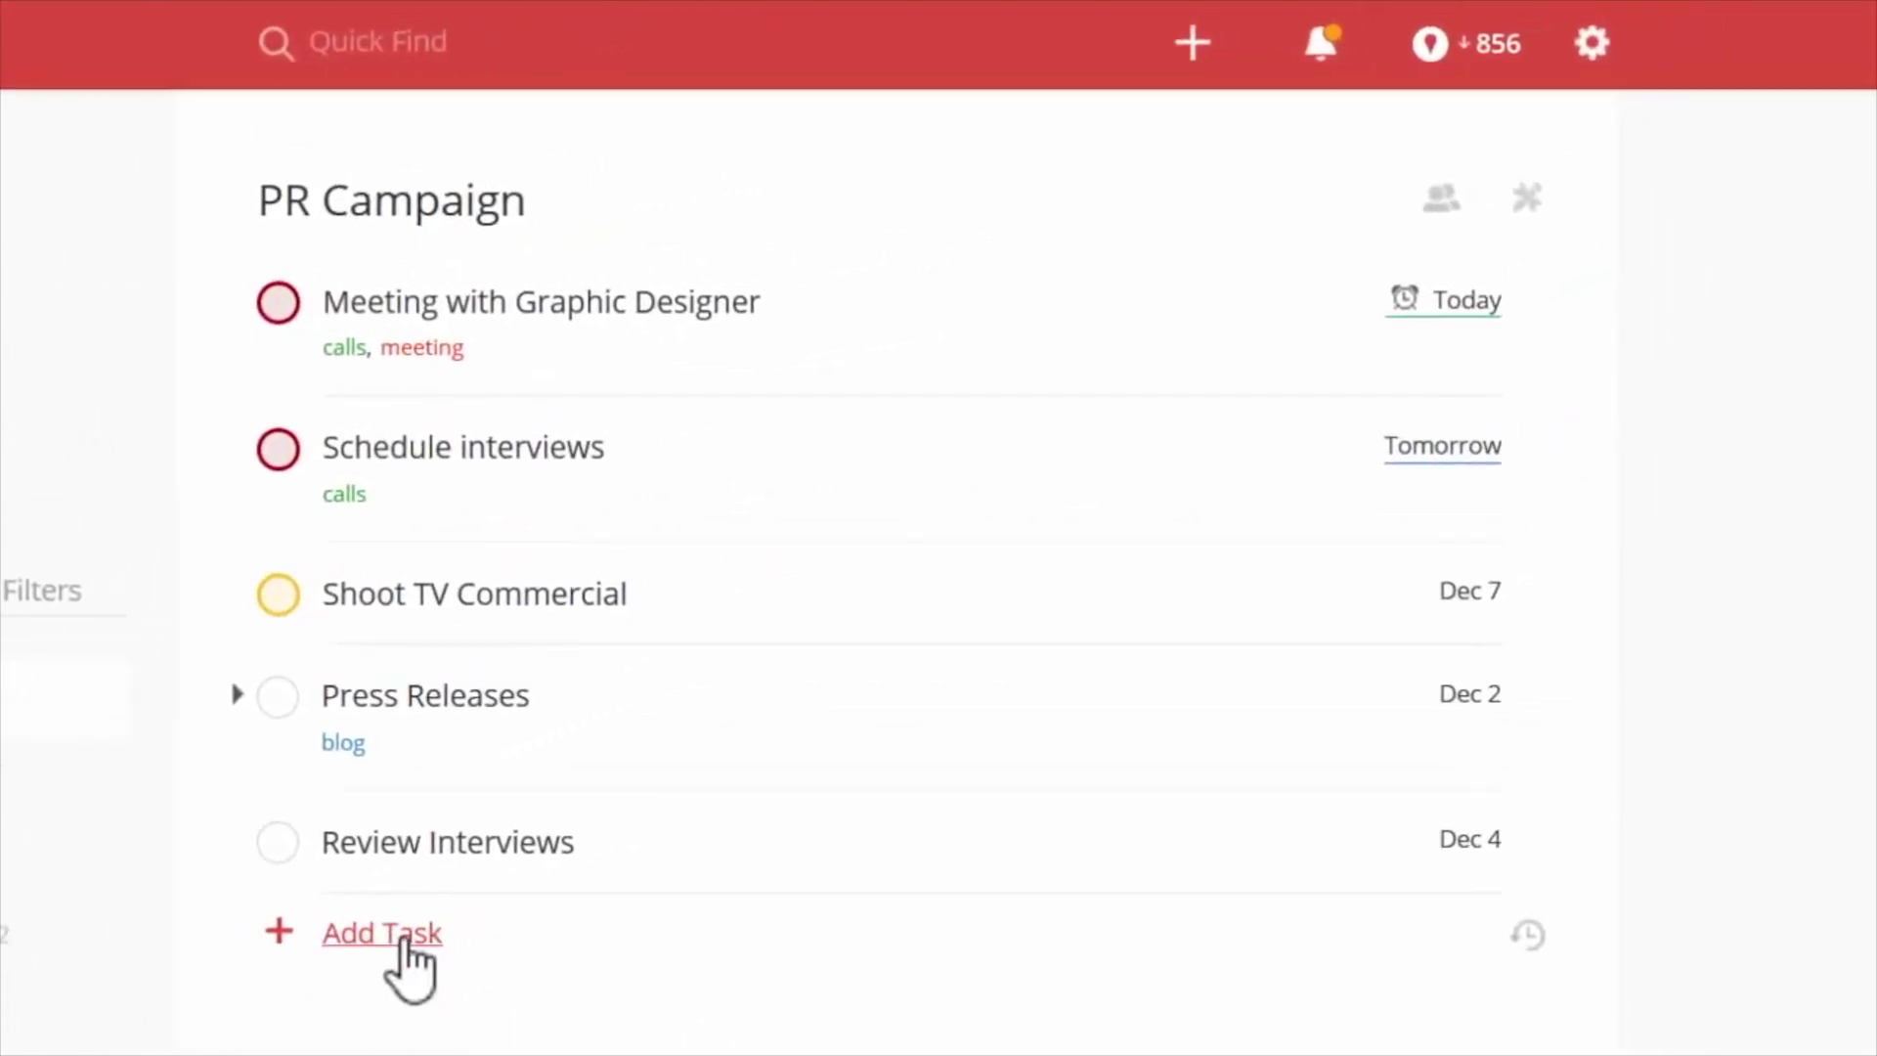
Step: Draft a recurring Staff Meeting task under Calls and Meetings scheduled for Dec 10
left_click(1195, 58)
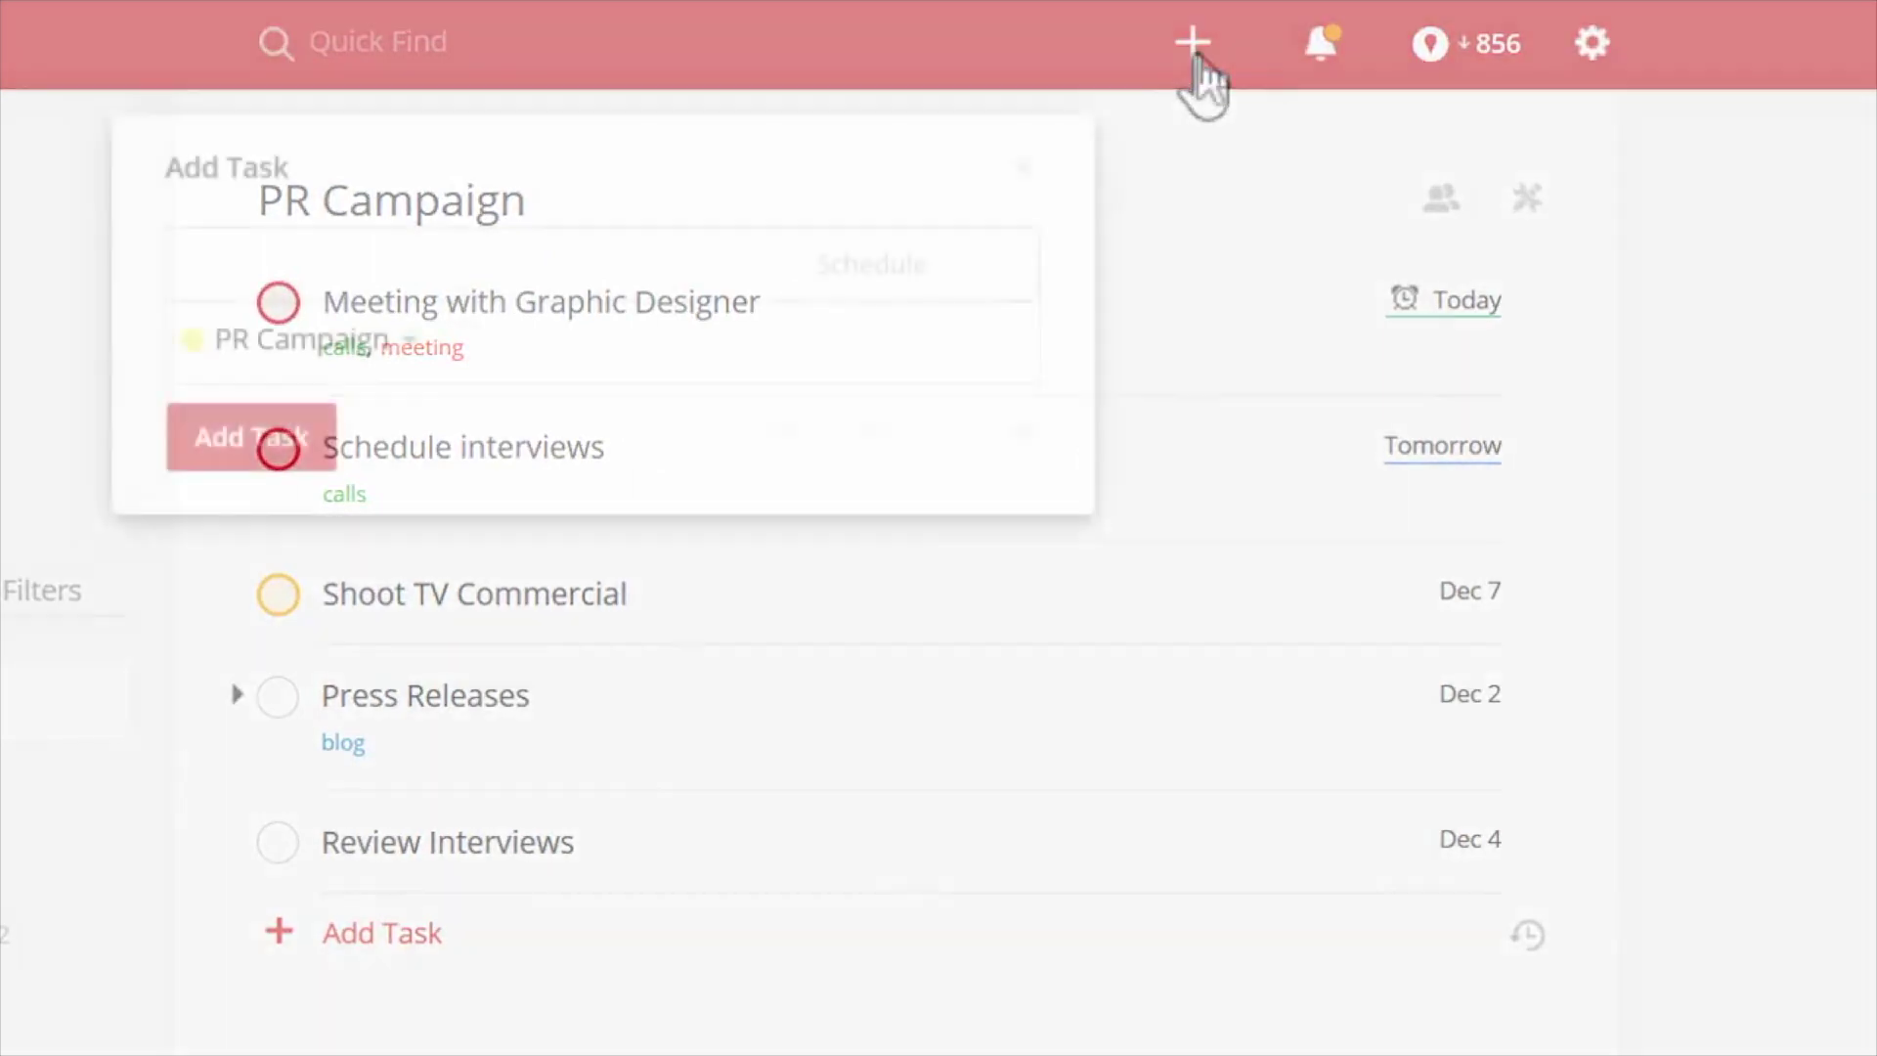
left_click(546, 447)
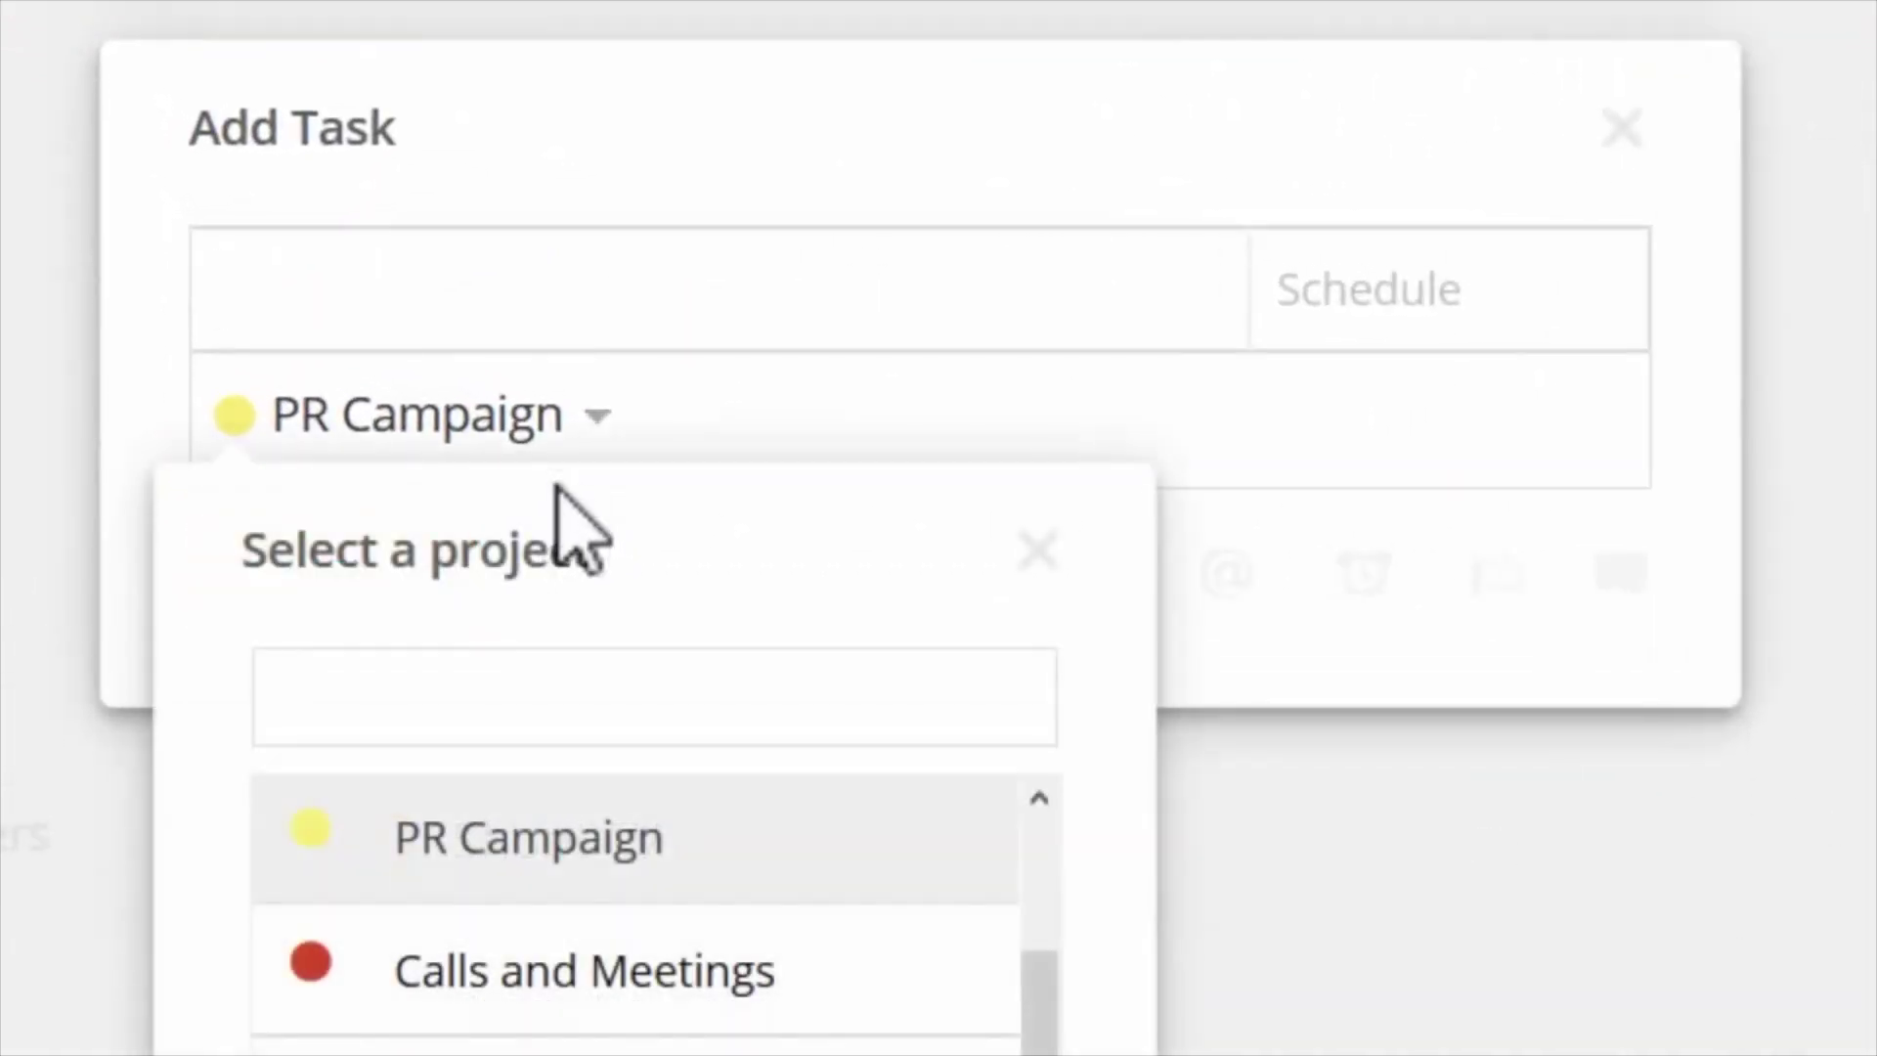
left_click(584, 974)
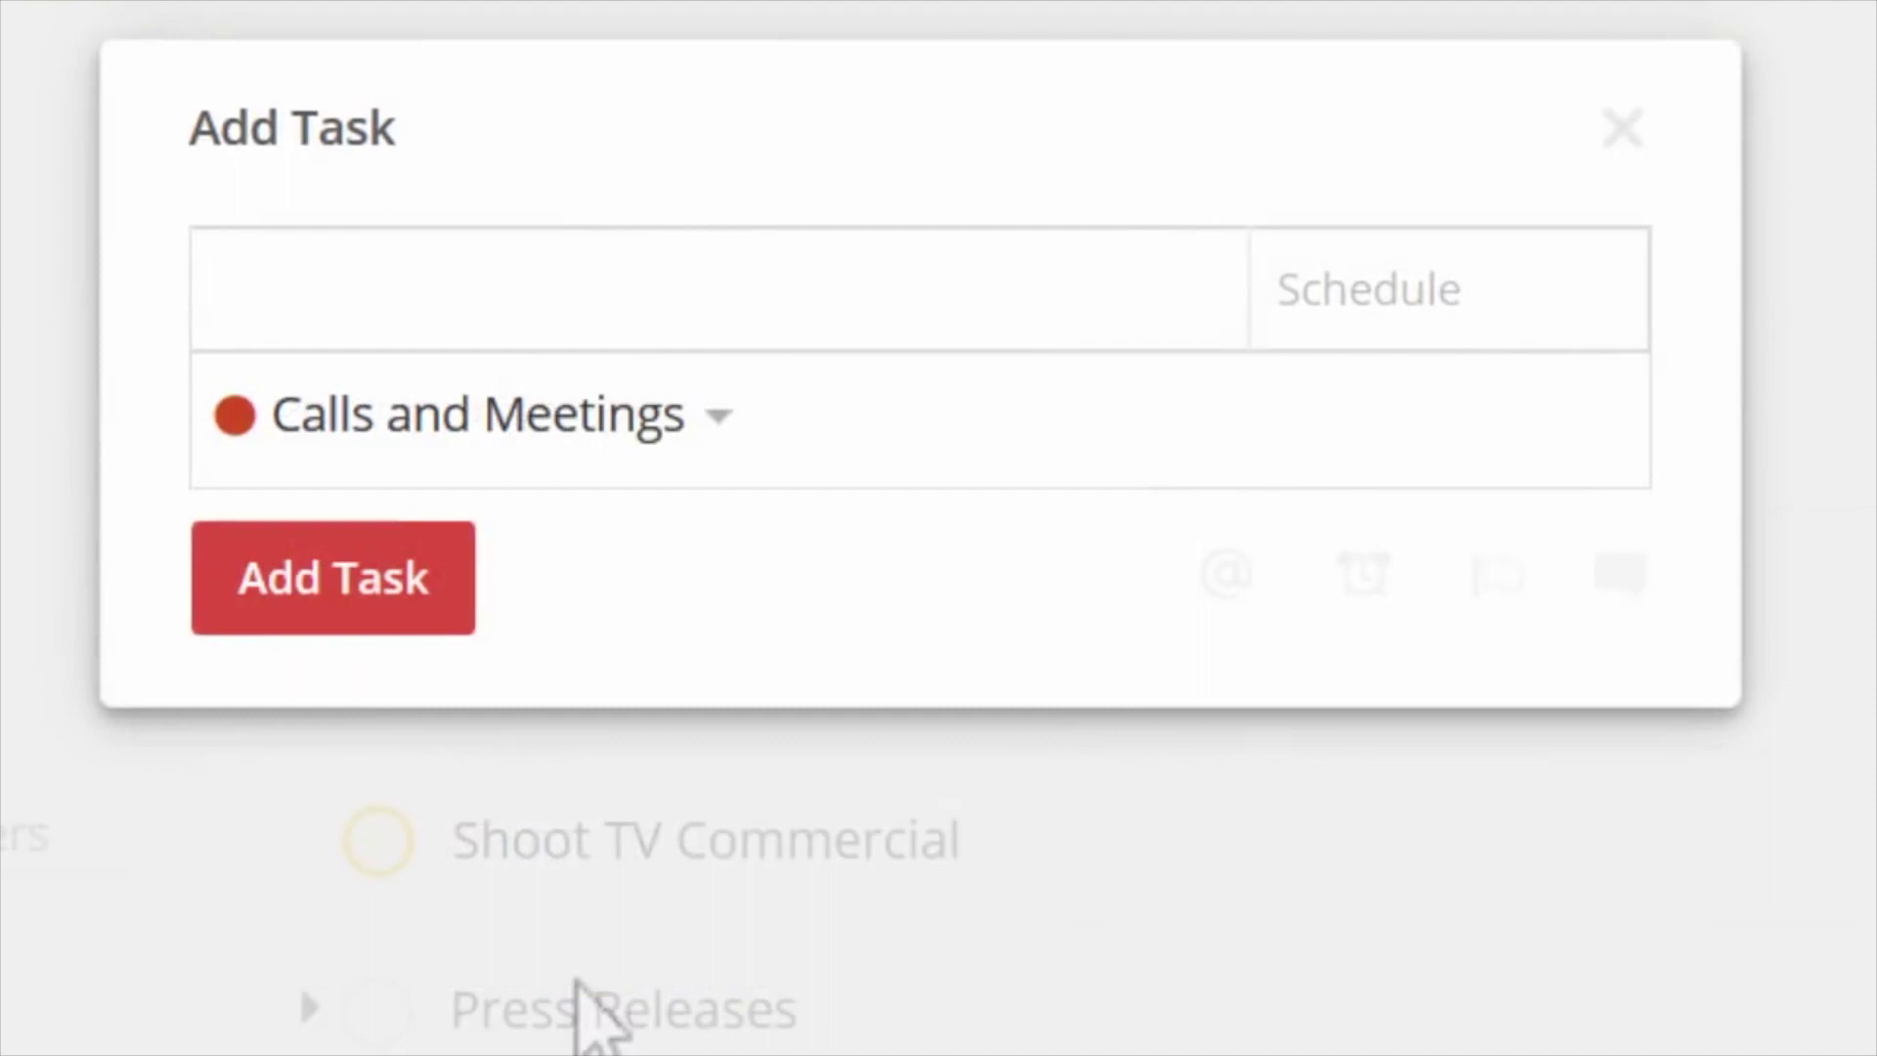
type("Staff Meeting ")
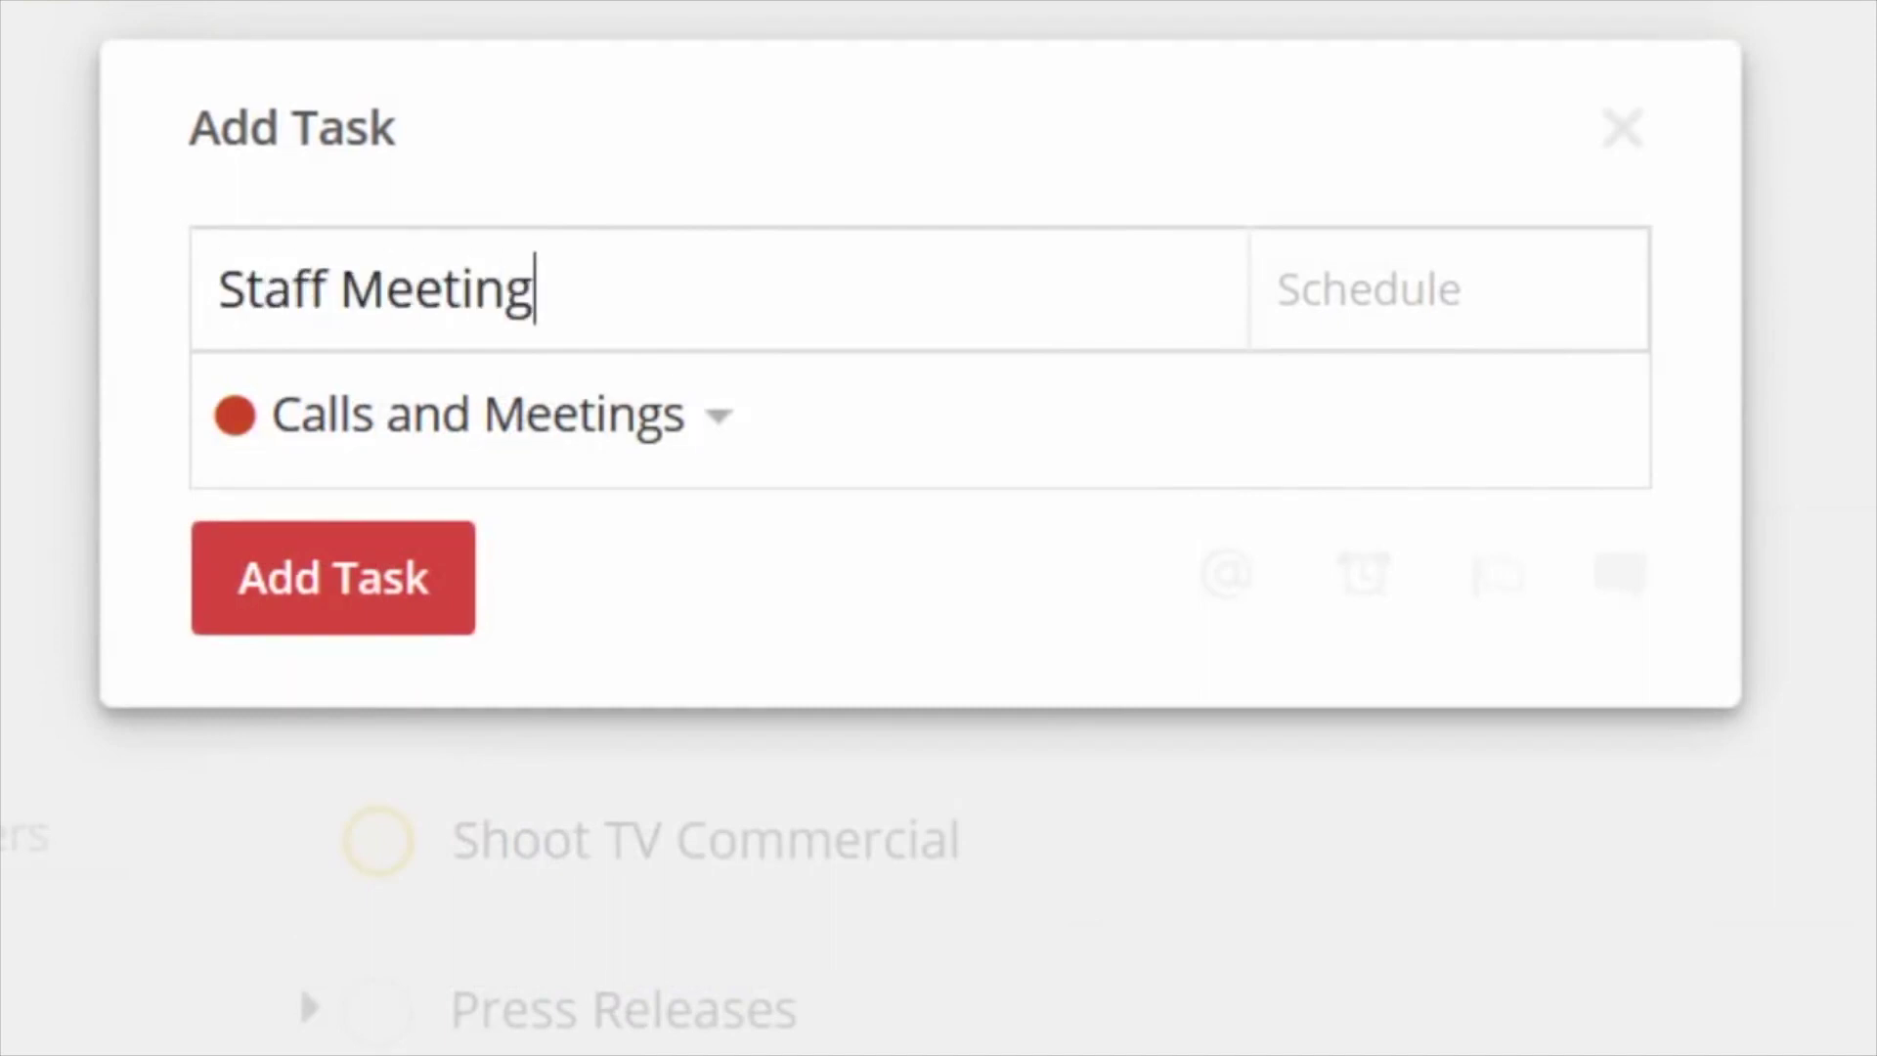
type("today")
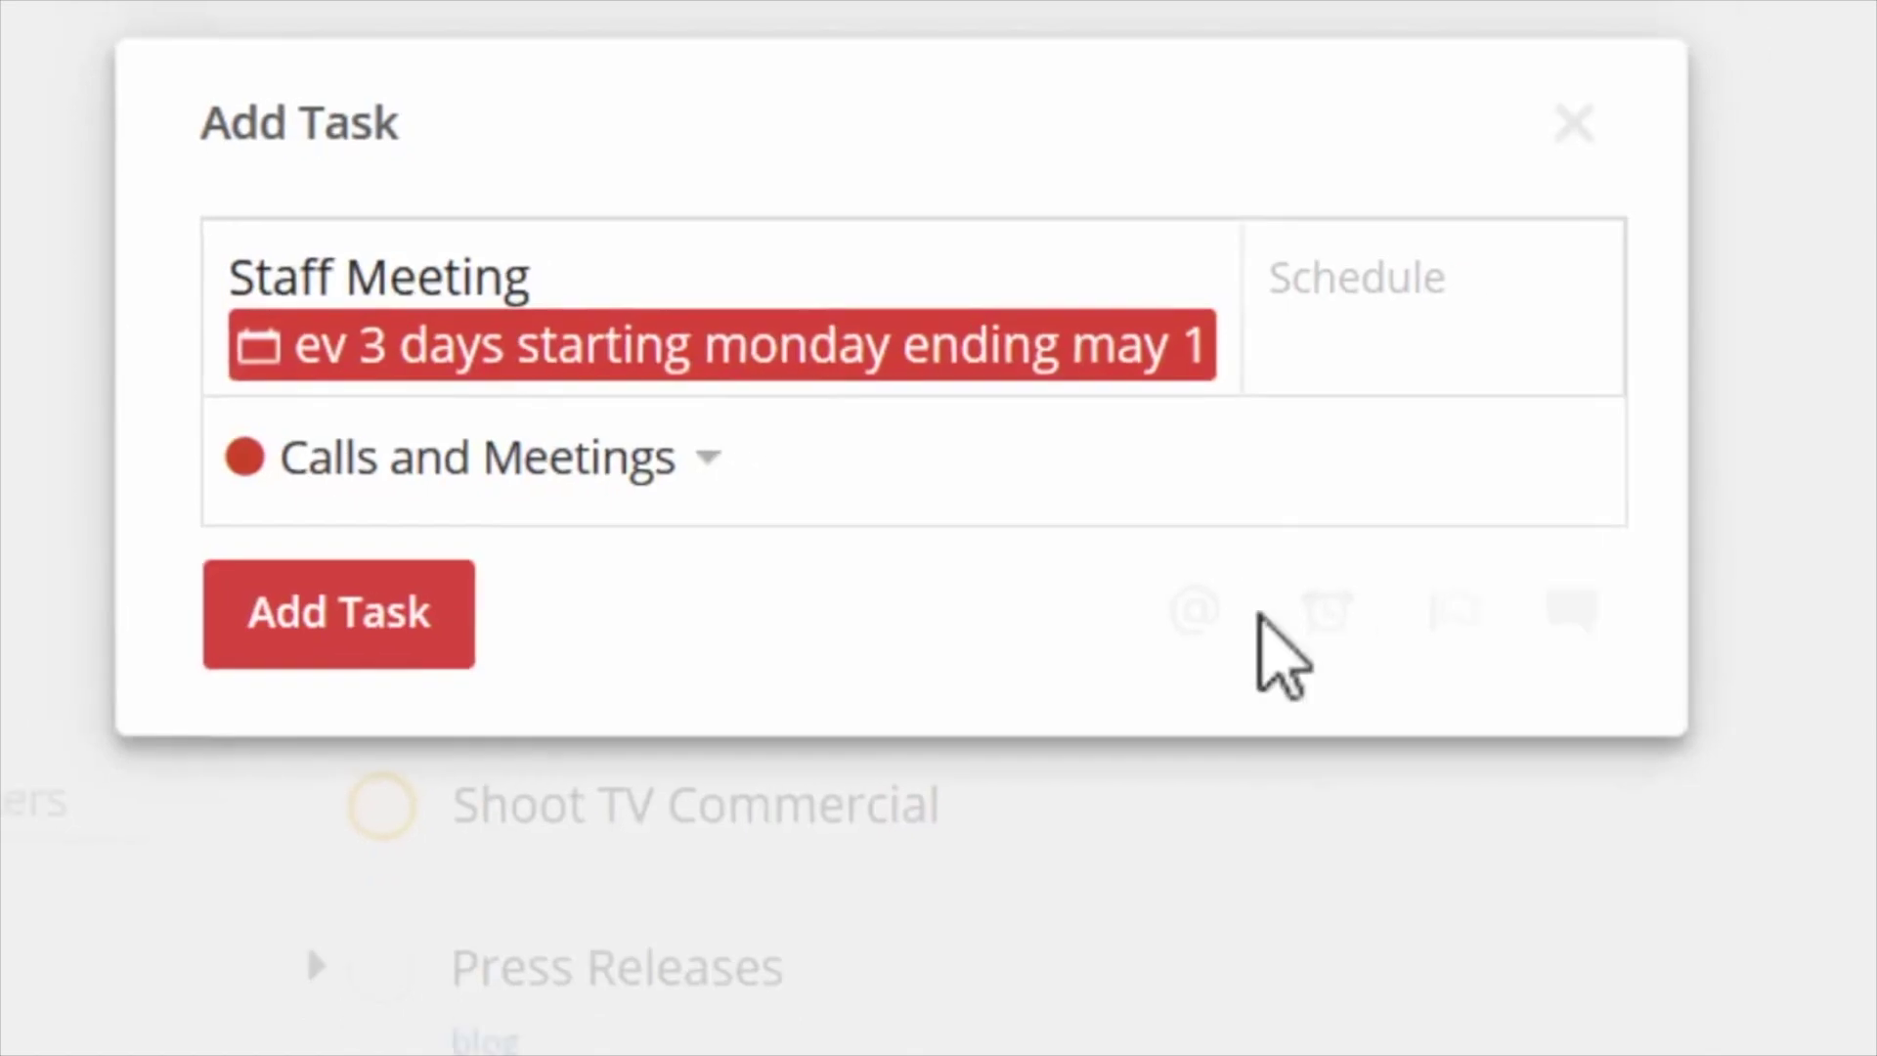
left_click(1055, 204)
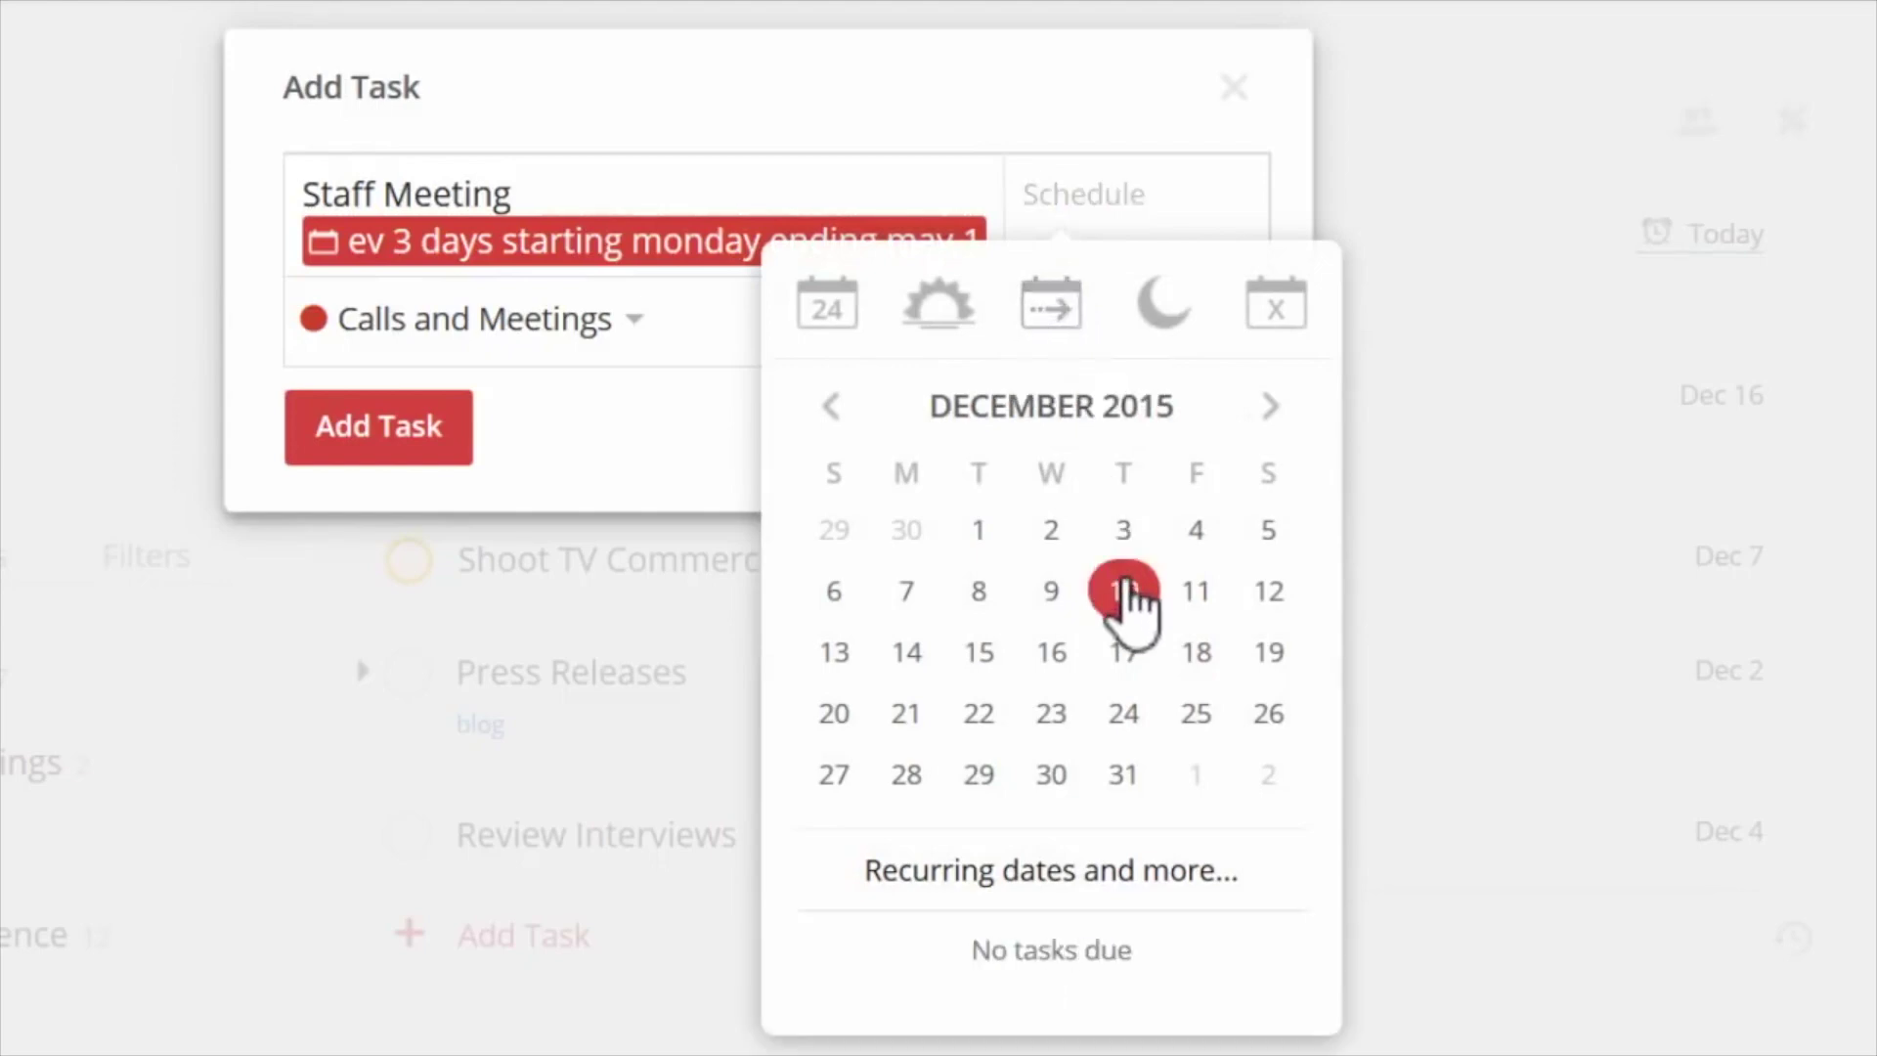
left_click(1126, 599)
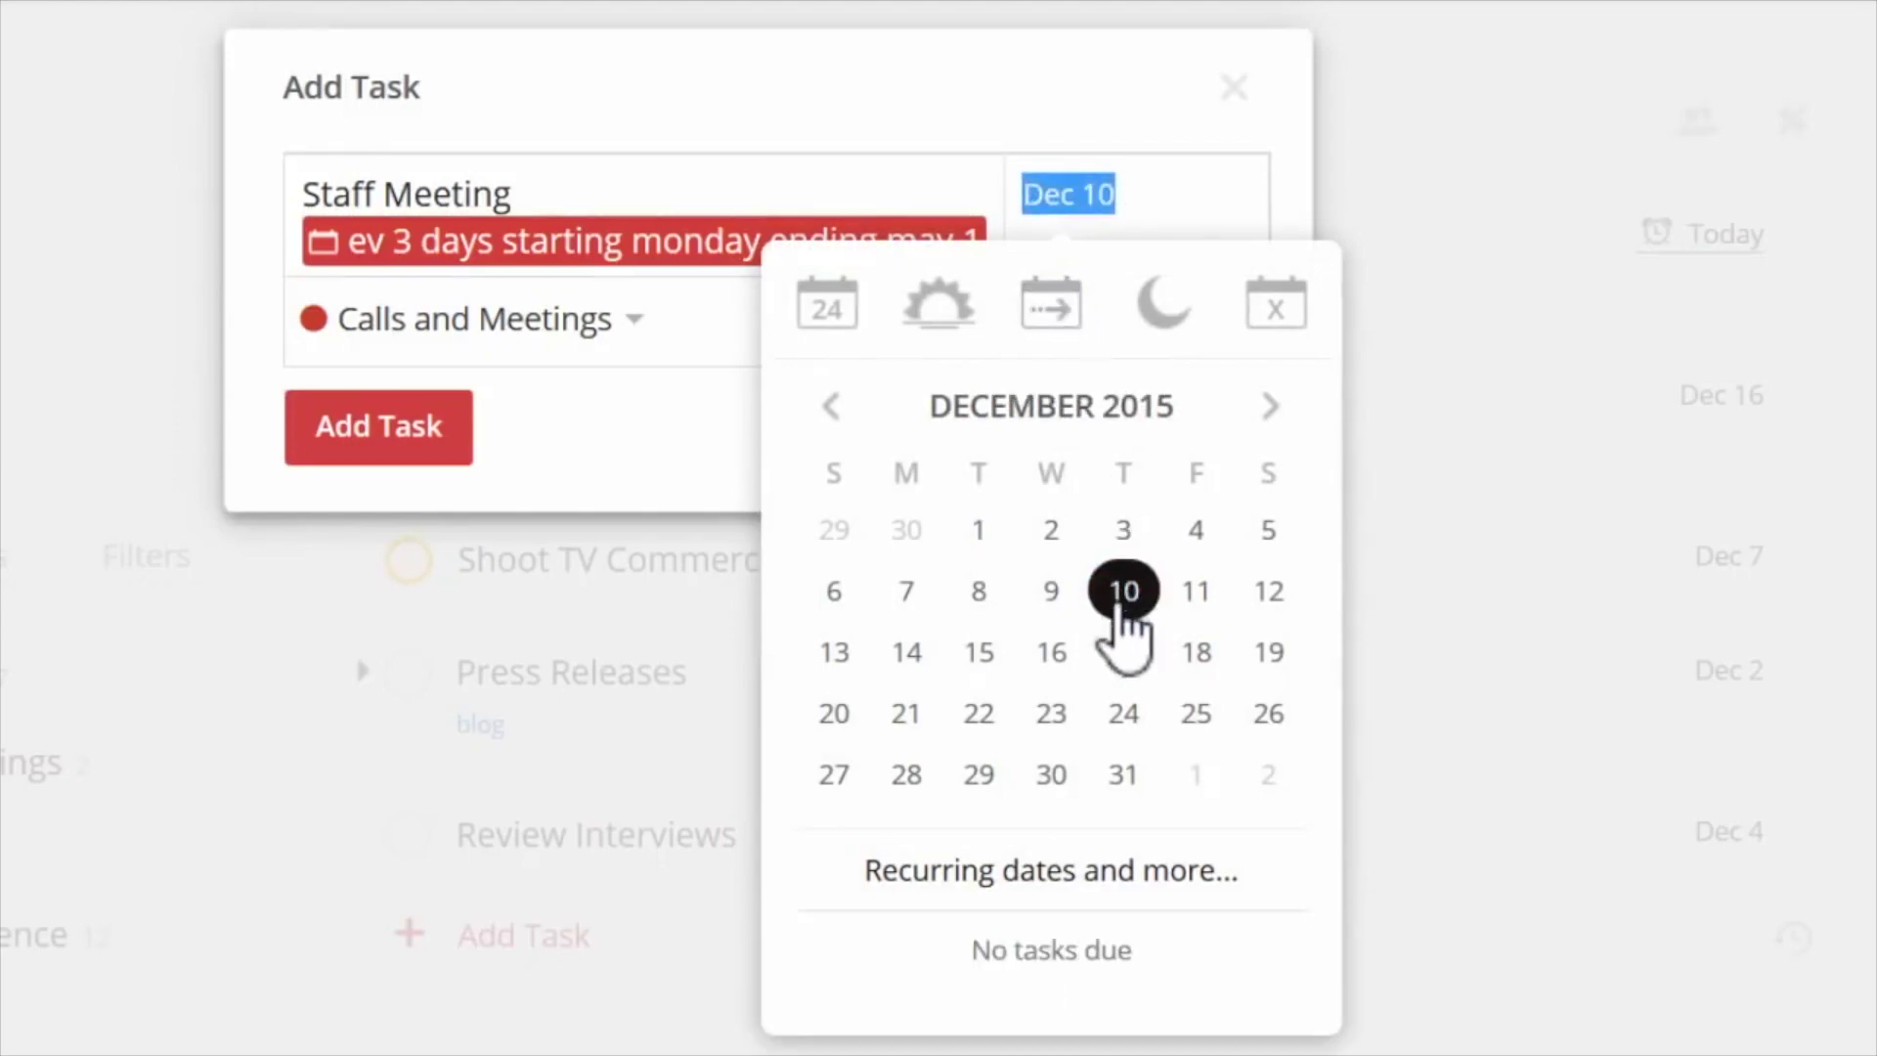